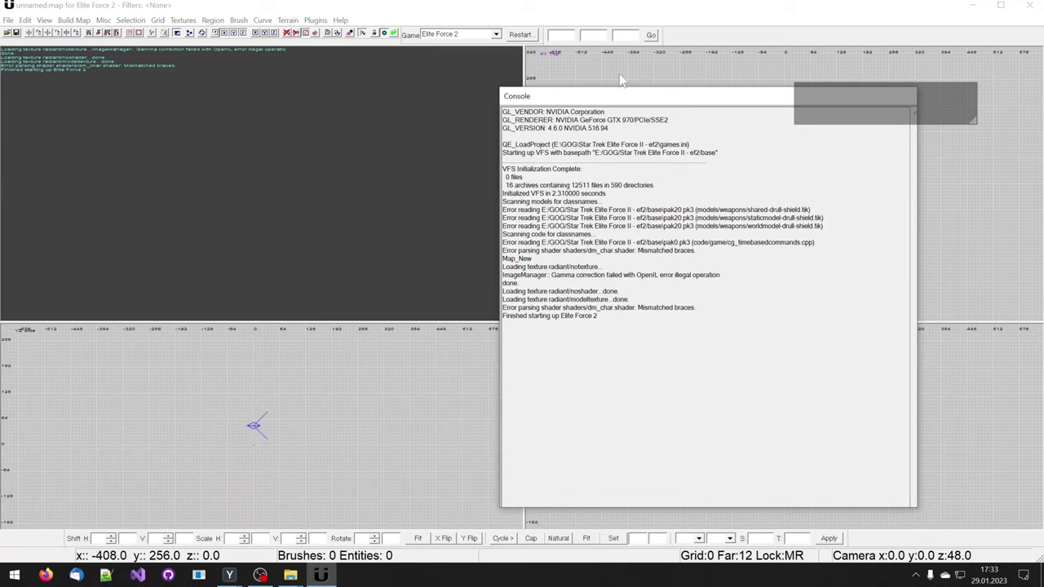
Hide the console and draw a brush 192 × 64 units, 8 units thick, starting at x -64, y 0 in the top view.
{"action": "right_click", "coordinate": [568, 71]}
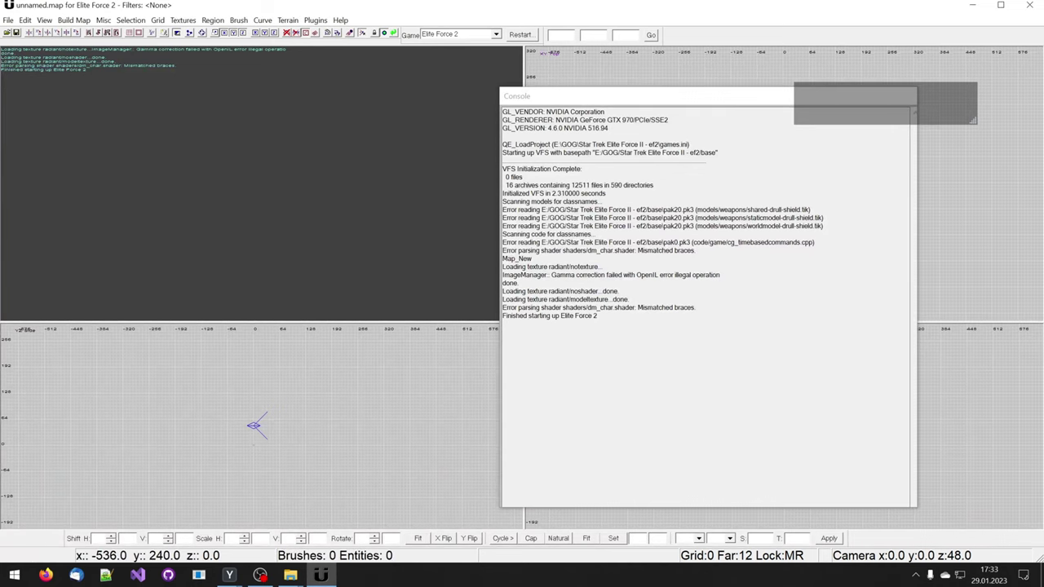
{"action": "key", "text": "o"}
{"action": "right_click_drag", "start_coordinate": [666, 164], "coordinate": [721, 207]}
{"action": "scroll", "coordinate": [666, 164], "scroll_direction": "up", "scroll_amount": 3}
{"action": "scroll", "coordinate": [666, 164], "scroll_direction": "up", "scroll_amount": 3}
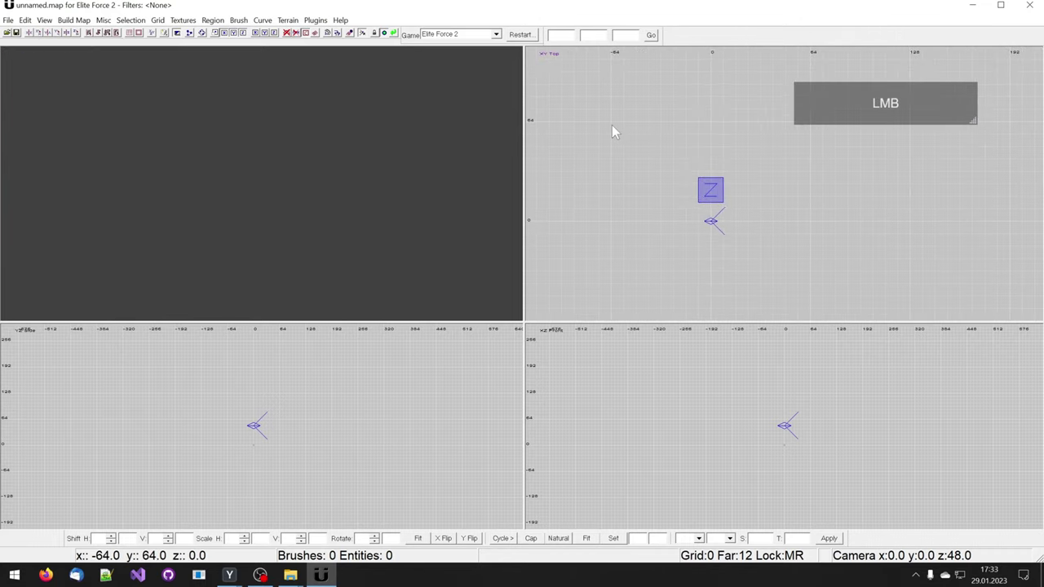
{"action": "mouse_move", "coordinate": [612, 128]}
{"action": "left_mouse_down"}
{"action": "mouse_move", "coordinate": [720, 258]}
{"action": "mouse_move", "coordinate": [901, 352]}
{"action": "mouse_move", "coordinate": [961, 278]}
{"action": "mouse_move", "coordinate": [994, 276]}
{"action": "mouse_move", "coordinate": [997, 310]}
{"action": "mouse_move", "coordinate": [979, 312]}
{"action": "mouse_move", "coordinate": [972, 264]}
{"action": "mouse_move", "coordinate": [838, 247]}
{"action": "mouse_move", "coordinate": [752, 260]}
{"action": "mouse_move", "coordinate": [924, 296]}
{"action": "mouse_move", "coordinate": [971, 329]}
{"action": "mouse_move", "coordinate": [971, 309]}
{"action": "mouse_move", "coordinate": [967, 322]}
{"action": "mouse_move", "coordinate": [944, 282]}
{"action": "mouse_move", "coordinate": [908, 260]}
{"action": "mouse_move", "coordinate": [893, 266]}
{"action": "mouse_move", "coordinate": [884, 294]}
{"action": "mouse_move", "coordinate": [886, 239]}
{"action": "mouse_move", "coordinate": [898, 216]}
{"action": "mouse_move", "coordinate": [912, 225]}
{"action": "left_mouse_up"}
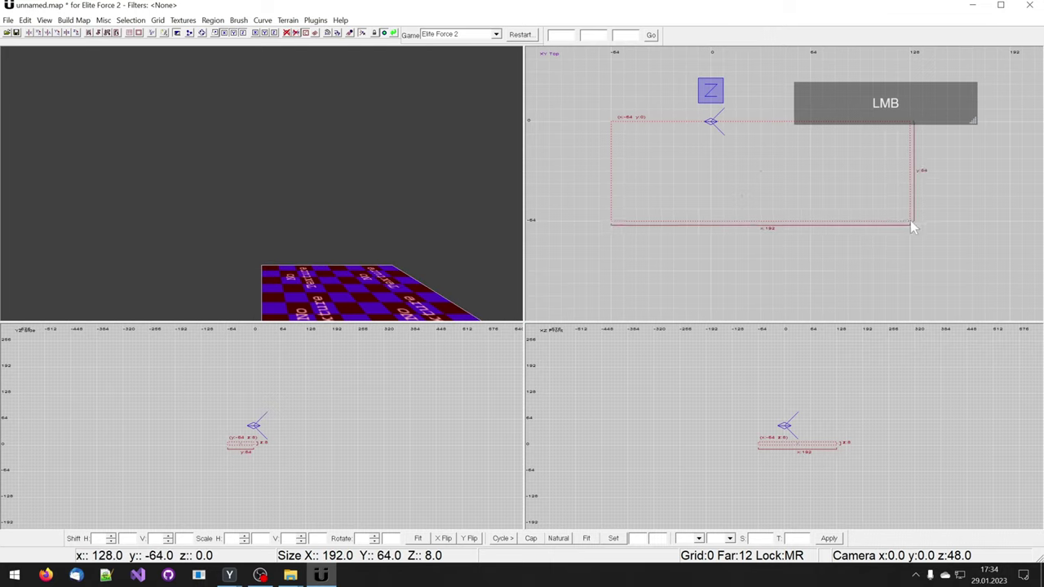
Set the grid size to 1 unit and examine the finer grid closely around the brush's upper edge in the top view.
{"action": "right_click_drag", "start_coordinate": [900, 232], "coordinate": [871, 301]}
{"action": "right_click_drag", "start_coordinate": [705, 163], "coordinate": [677, 230]}
{"action": "right_click_drag", "start_coordinate": [705, 181], "coordinate": [705, 153]}
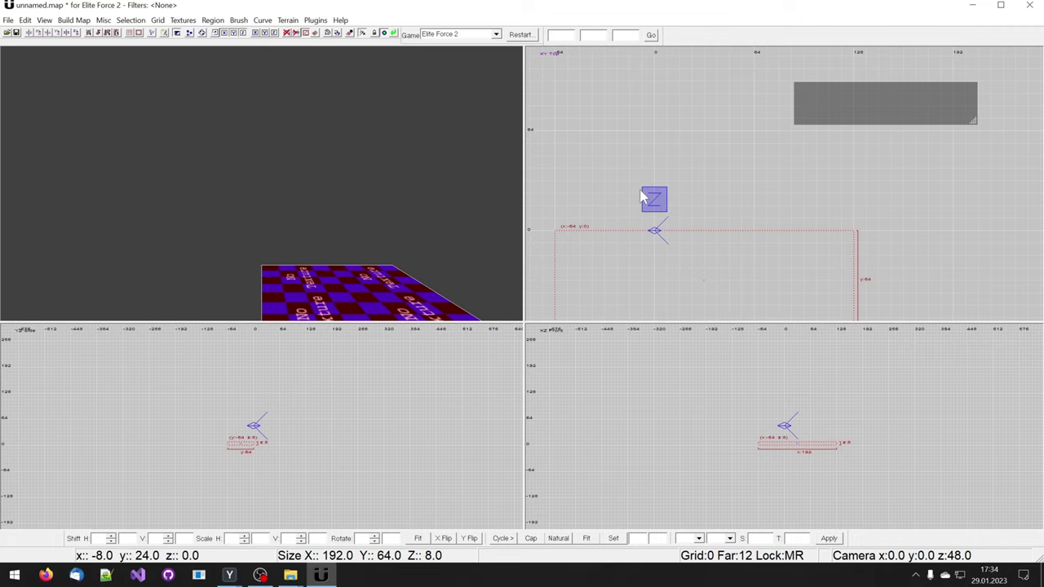
{"action": "key", "text": "1"}
{"action": "right_click_drag", "start_coordinate": [597, 197], "coordinate": [774, 121]}
{"action": "scroll", "coordinate": [657, 167], "scroll_direction": "up", "scroll_amount": 3}
{"action": "scroll", "coordinate": [695, 177], "scroll_direction": "up", "scroll_amount": 4}
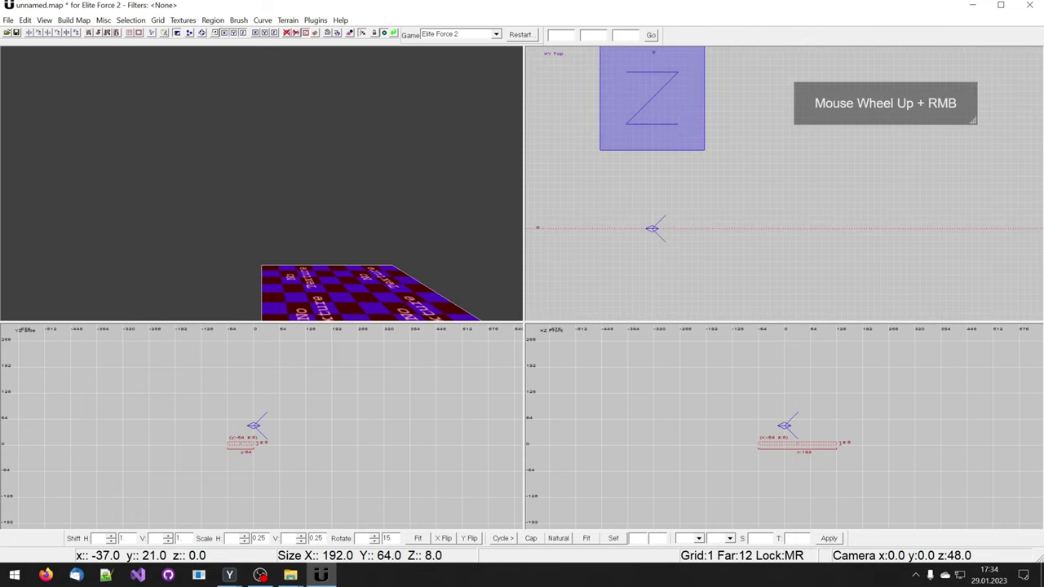
{"action": "left_click", "coordinate": [701, 195]}
{"action": "left_click_drag", "start_coordinate": [701, 194], "coordinate": [699, 191]}
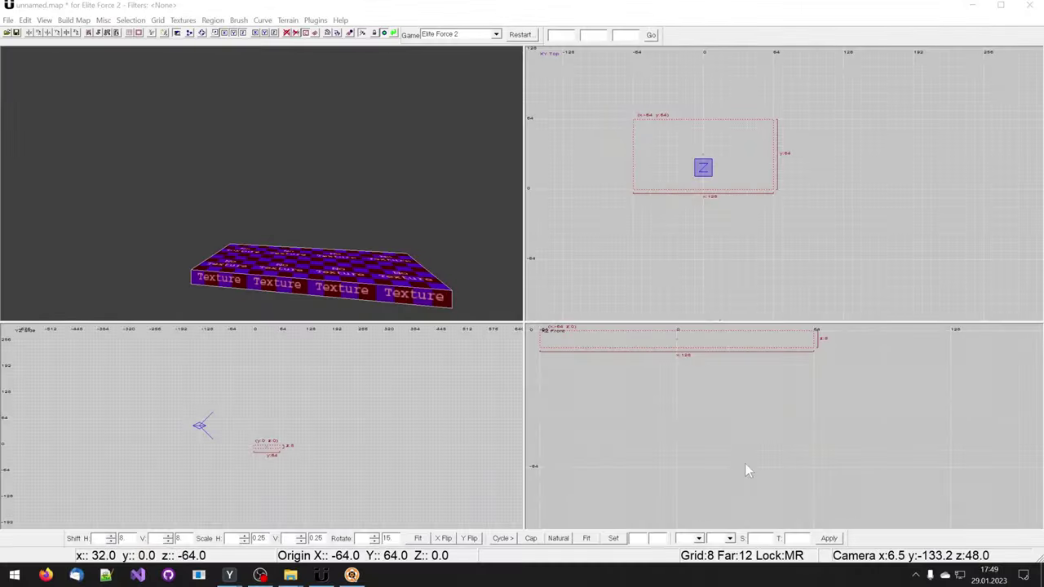
Stretch the 128-unit-wide floor brush along X to a width of 192 units and set the grid size to 8.
{"action": "right_click_drag", "start_coordinate": [635, 222], "coordinate": [641, 197]}
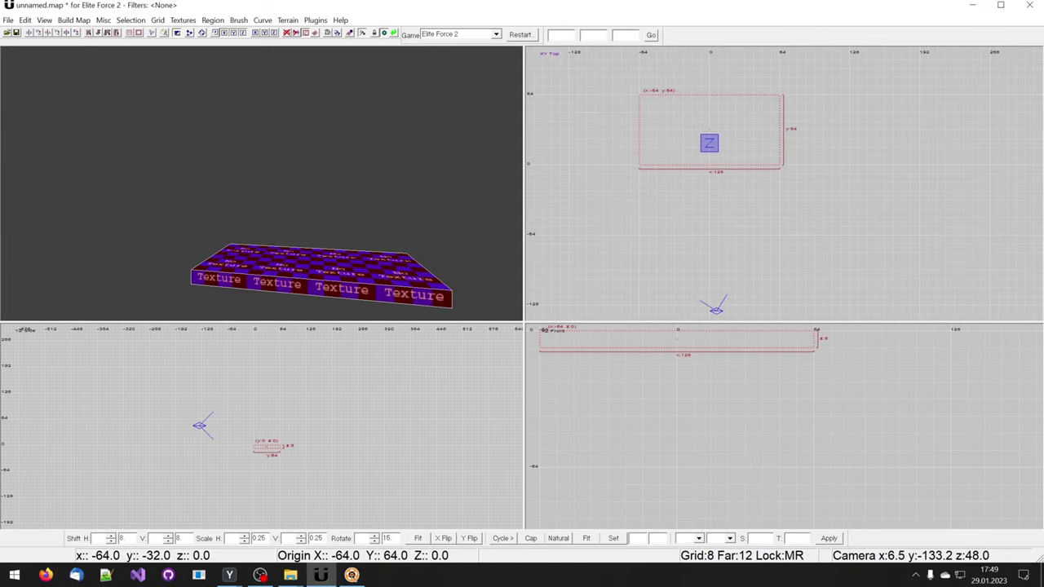
{"action": "scroll", "coordinate": [709, 143], "scroll_direction": "up", "scroll_amount": 1}
{"action": "mouse_move", "coordinate": [710, 143]}
{"action": "right_mouse_down"}
{"action": "mouse_move", "coordinate": [711, 179]}
{"action": "mouse_move", "coordinate": [696, 156]}
{"action": "right_mouse_up"}
{"action": "scroll", "coordinate": [713, 176], "scroll_direction": "down", "scroll_amount": 1}
{"action": "scroll", "coordinate": [696, 156], "scroll_direction": "down", "scroll_amount": 1}
{"action": "right_click_drag", "start_coordinate": [696, 204], "coordinate": [666, 188]}
{"action": "scroll", "coordinate": [666, 188], "scroll_direction": "down", "scroll_amount": 1}
{"action": "right_click_drag", "start_coordinate": [666, 188], "coordinate": [642, 141]}
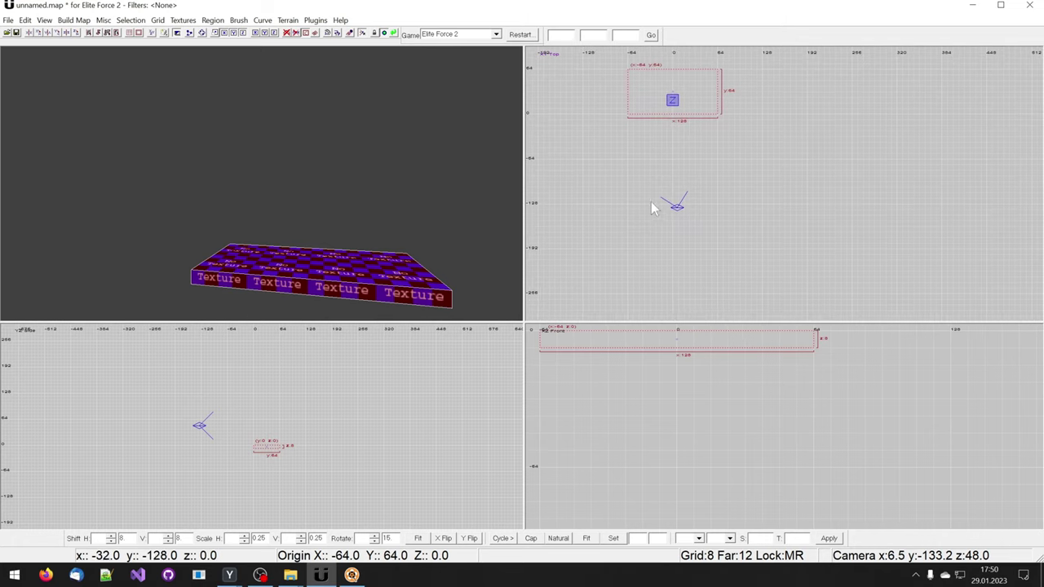
{"action": "right_click_drag", "start_coordinate": [383, 268], "coordinate": [384, 275]}
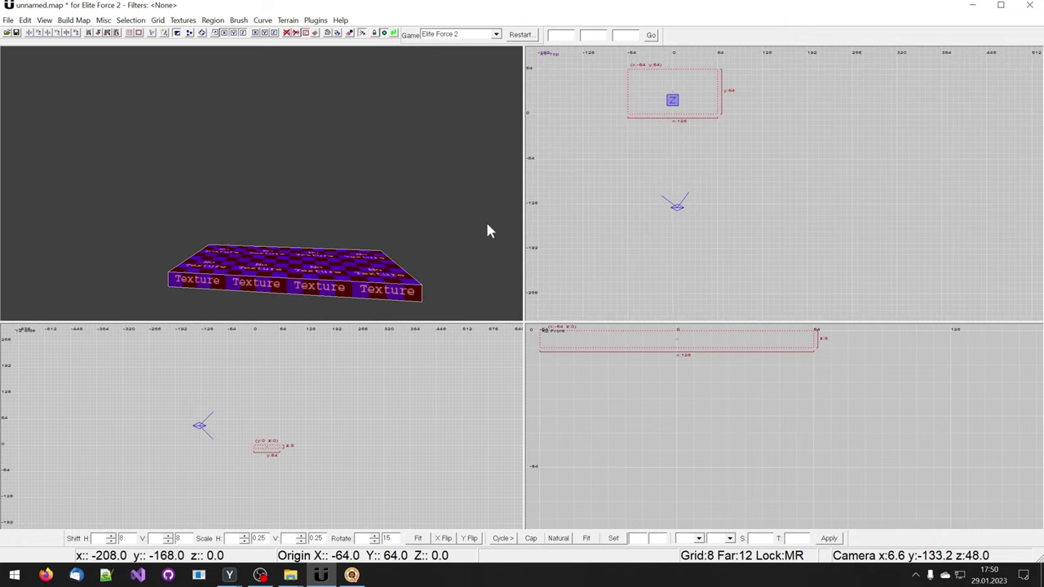
{"action": "scroll", "coordinate": [726, 233], "scroll_direction": "up", "scroll_amount": 5}
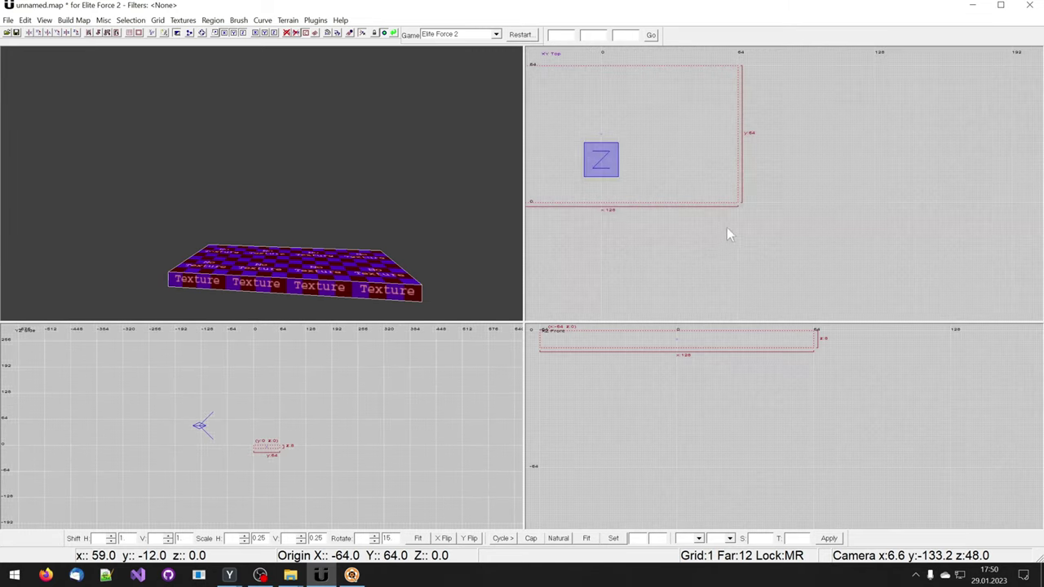
{"action": "scroll", "coordinate": [729, 231], "scroll_direction": "up", "scroll_amount": 4}
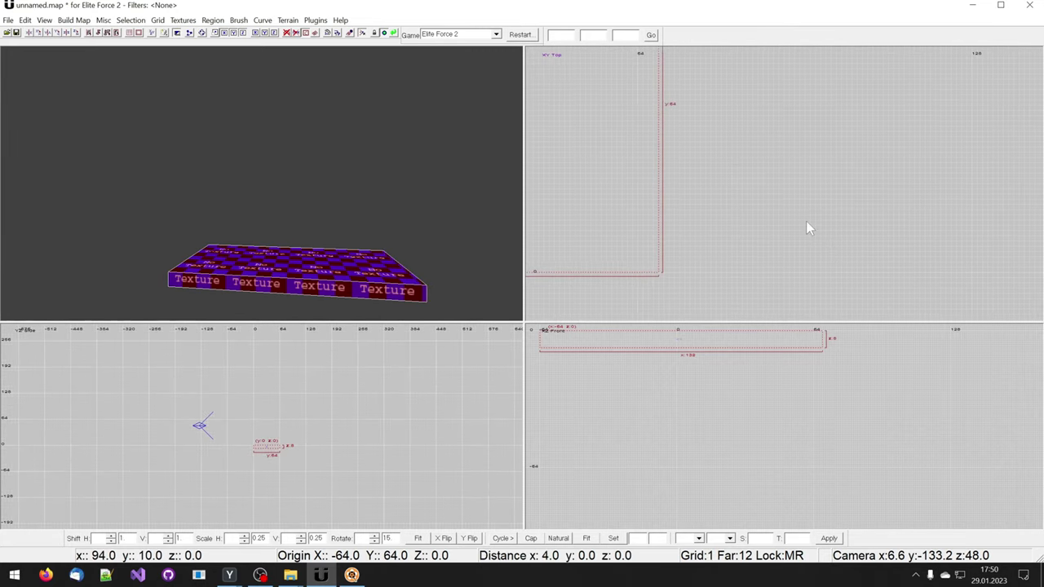
{"action": "mouse_move", "coordinate": [806, 221]}
{"action": "left_mouse_down"}
{"action": "mouse_move", "coordinate": [960, 227]}
{"action": "mouse_move", "coordinate": [822, 211]}
{"action": "mouse_move", "coordinate": [909, 214]}
{"action": "left_mouse_up"}
{"action": "key", "text": "4"}
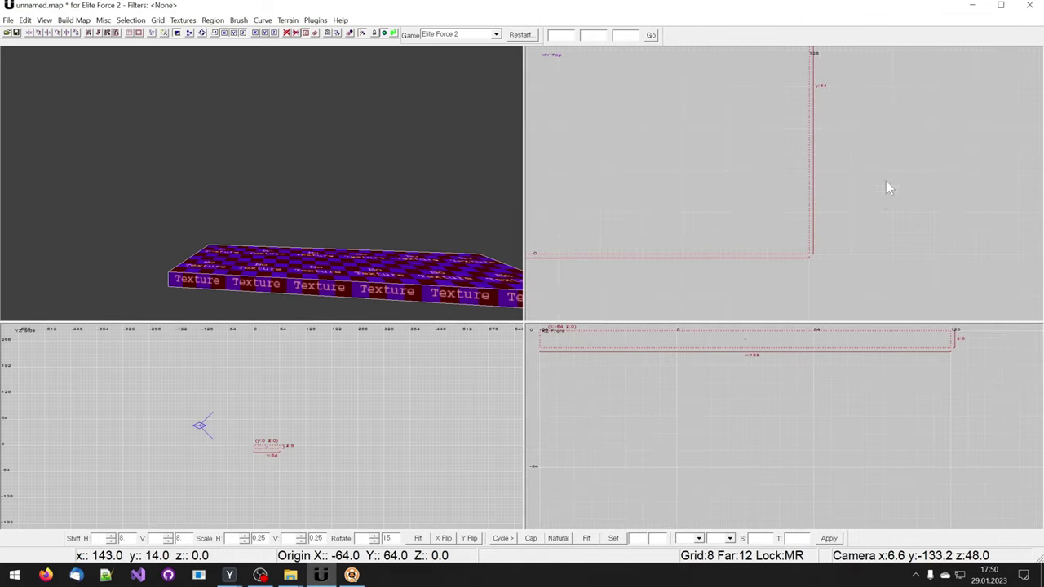
Shrink the floor brush along X to a width of 64 units, keeping its x -64 edge in place.
{"action": "scroll", "coordinate": [886, 180], "scroll_direction": "down", "scroll_amount": 3}
{"action": "scroll", "coordinate": [851, 182], "scroll_direction": "down", "scroll_amount": 2}
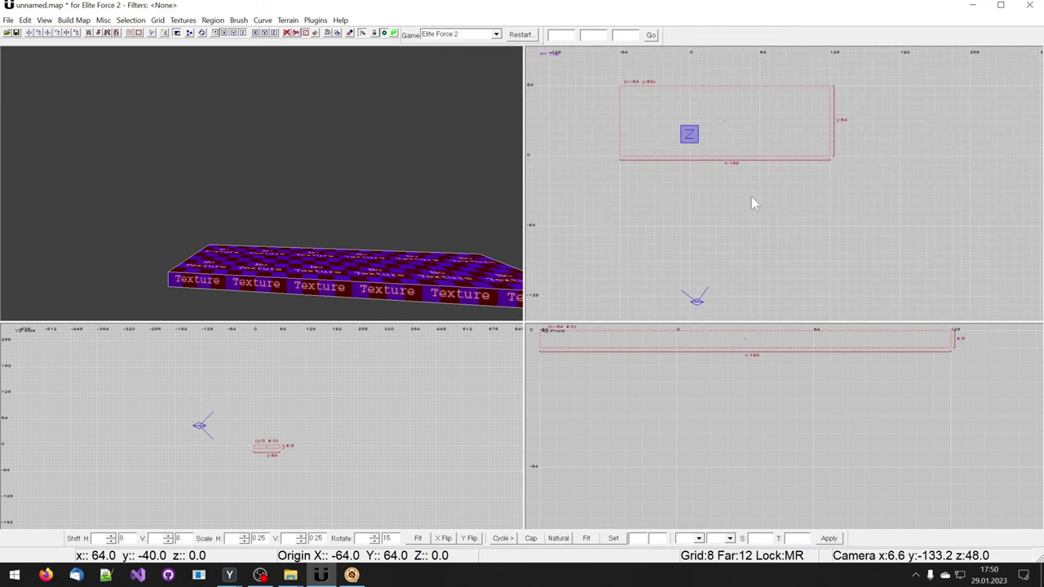
{"action": "mouse_move", "coordinate": [719, 191]}
{"action": "left_mouse_down"}
{"action": "mouse_move", "coordinate": [727, 263]}
{"action": "mouse_move", "coordinate": [695, 187]}
{"action": "left_mouse_up"}
{"action": "scroll", "coordinate": [365, 190], "scroll_direction": "down", "scroll_amount": 1}
{"action": "right_click_drag", "start_coordinate": [366, 184], "coordinate": [364, 175]}
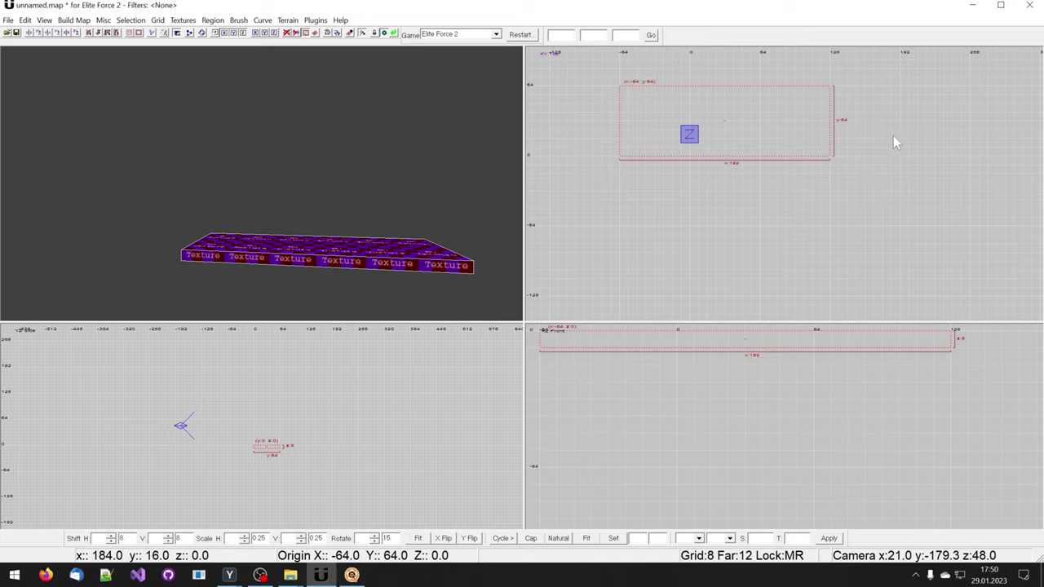
{"action": "left_click_drag", "start_coordinate": [895, 139], "coordinate": [753, 133]}
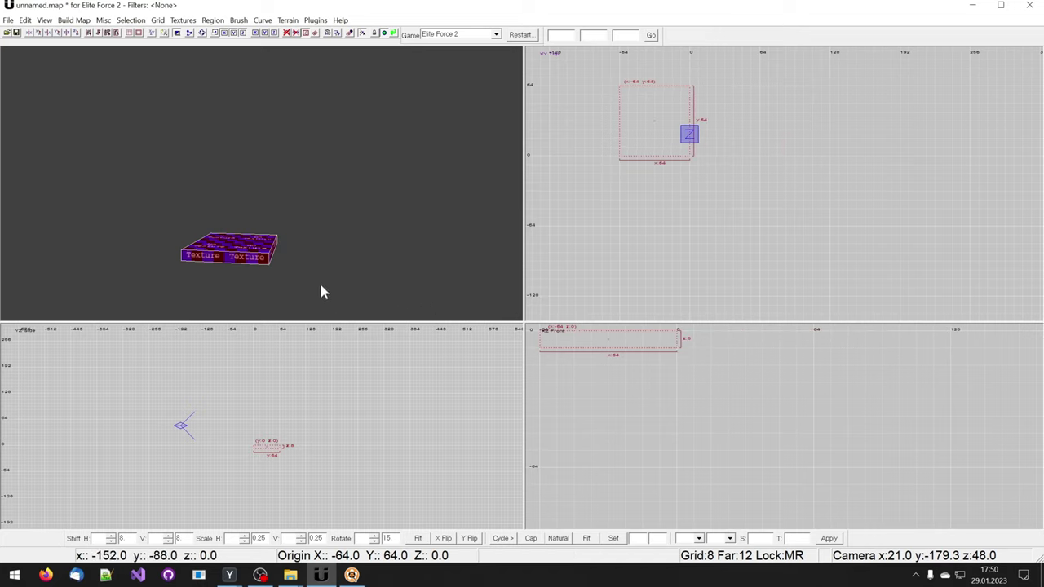
{"action": "key", "text": "Up"}
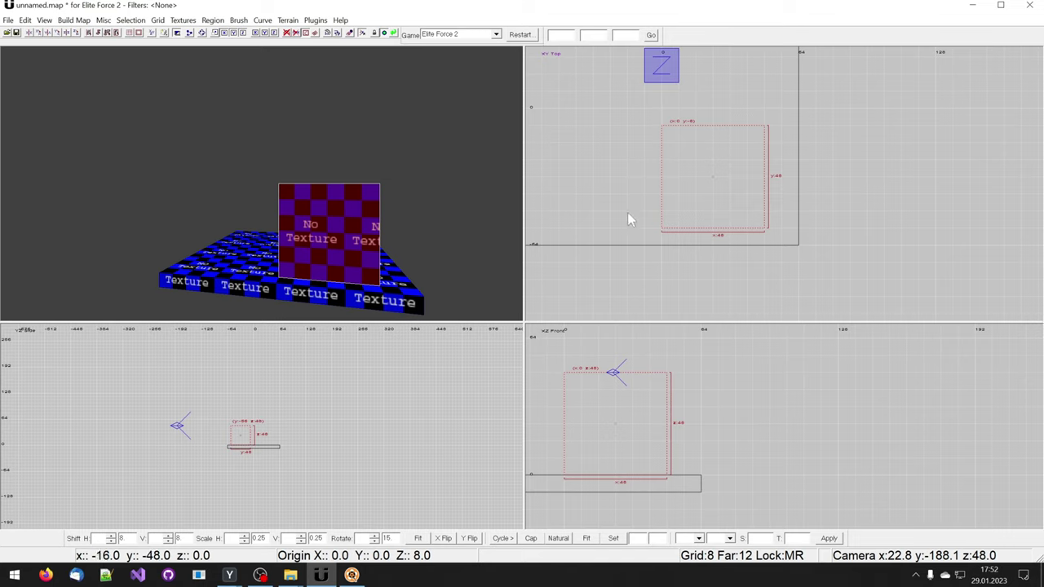
Raise the top of the 48 × 48 box brush standing on the floor slab to a height of 96 units in the front view.
{"action": "scroll", "coordinate": [660, 387], "scroll_direction": "down", "scroll_amount": 2}
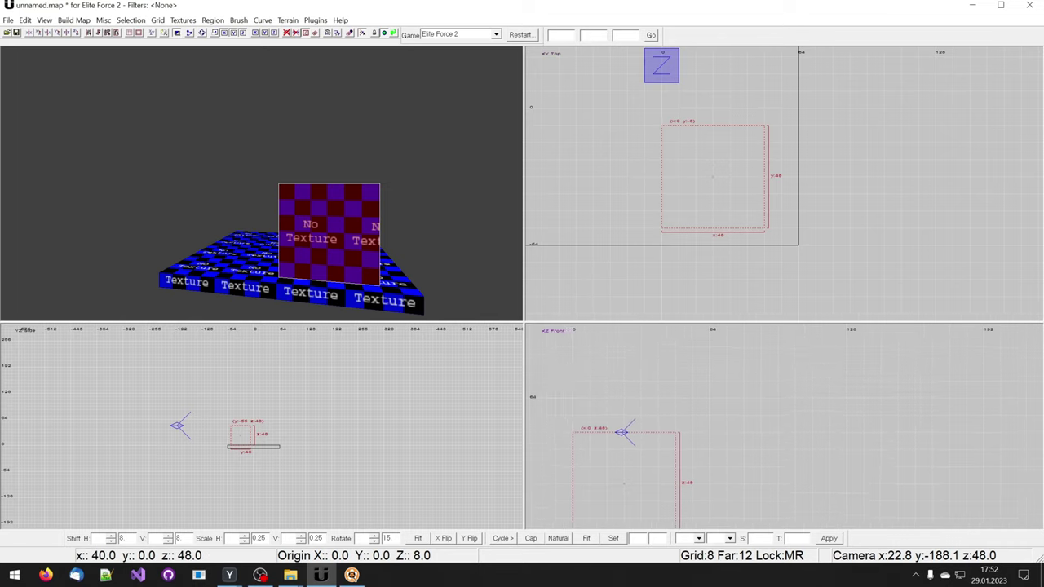
{"action": "left_click_drag", "start_coordinate": [676, 405], "coordinate": [676, 375]}
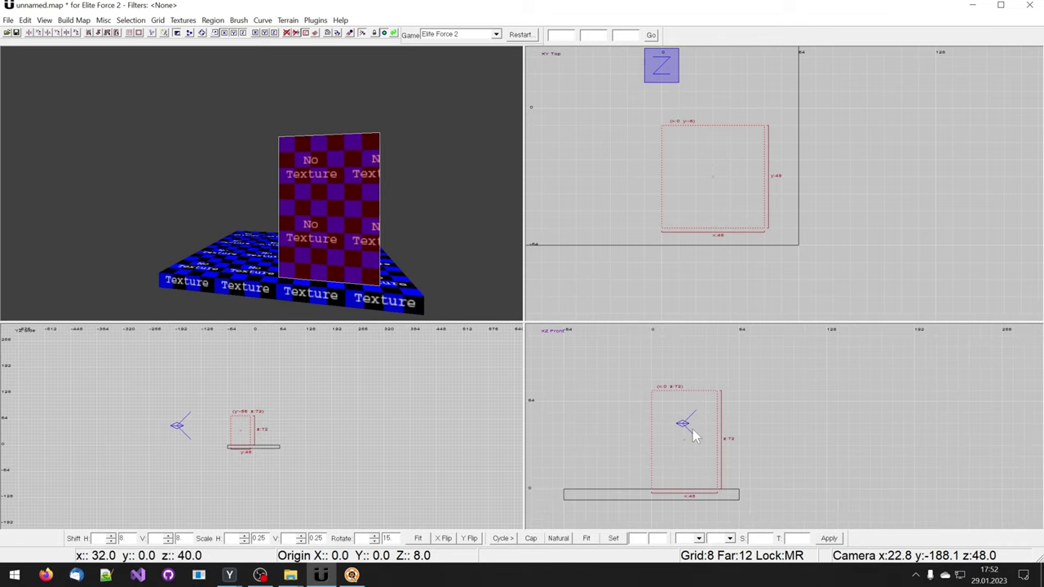
{"action": "right_click_drag", "start_coordinate": [695, 443], "coordinate": [693, 474]}
{"action": "right_click_drag", "start_coordinate": [671, 399], "coordinate": [671, 408]}
{"action": "left_click_drag", "start_coordinate": [671, 403], "coordinate": [668, 376]}
{"action": "right_click_drag", "start_coordinate": [668, 393], "coordinate": [657, 334]}
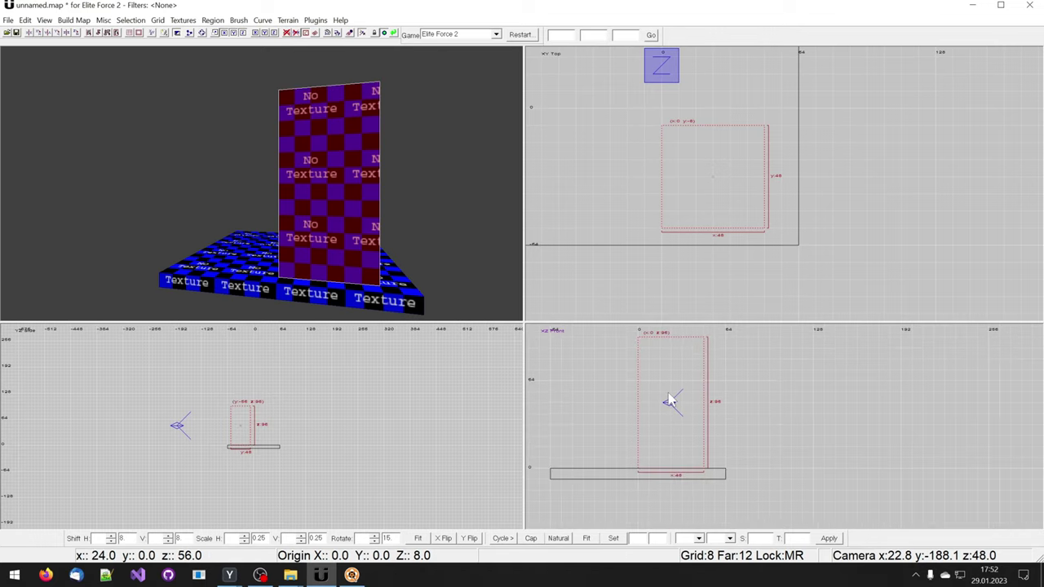
{"action": "scroll", "coordinate": [739, 184], "scroll_direction": "up", "scroll_amount": 5}
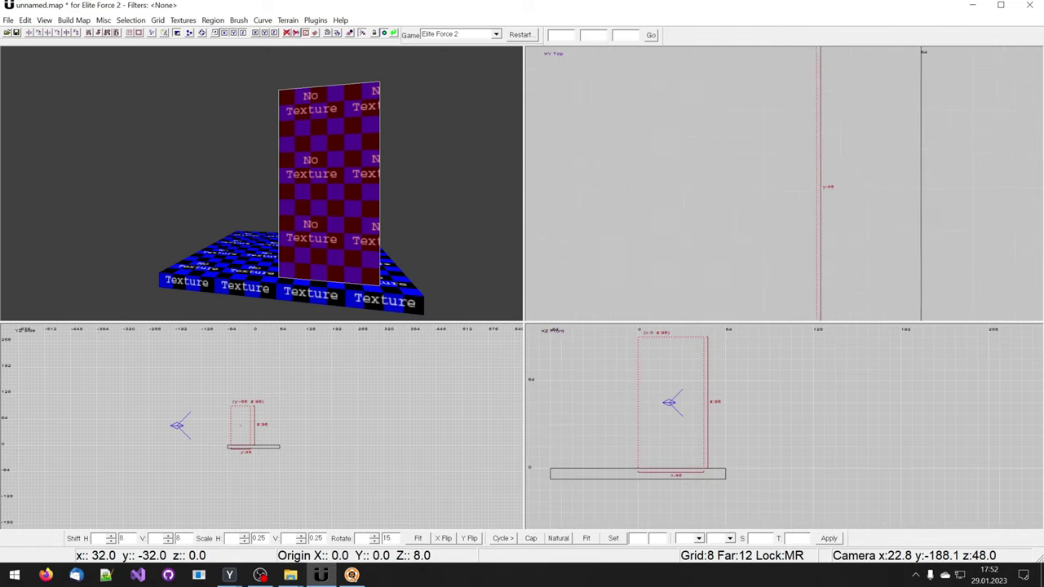
{"action": "scroll", "coordinate": [739, 184], "scroll_direction": "down", "scroll_amount": 5}
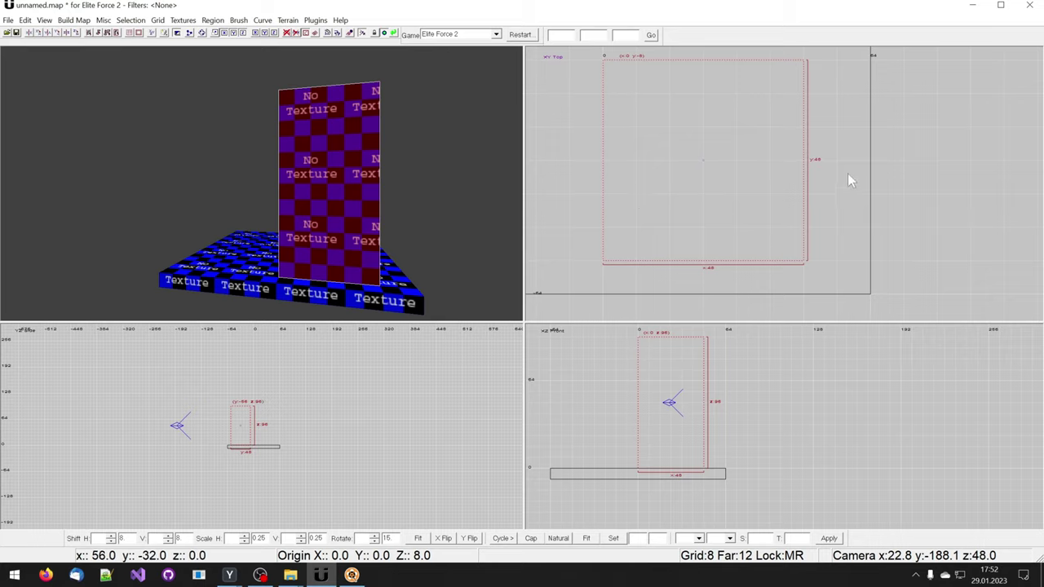
{"action": "right_click_drag", "start_coordinate": [741, 181], "coordinate": [730, 220]}
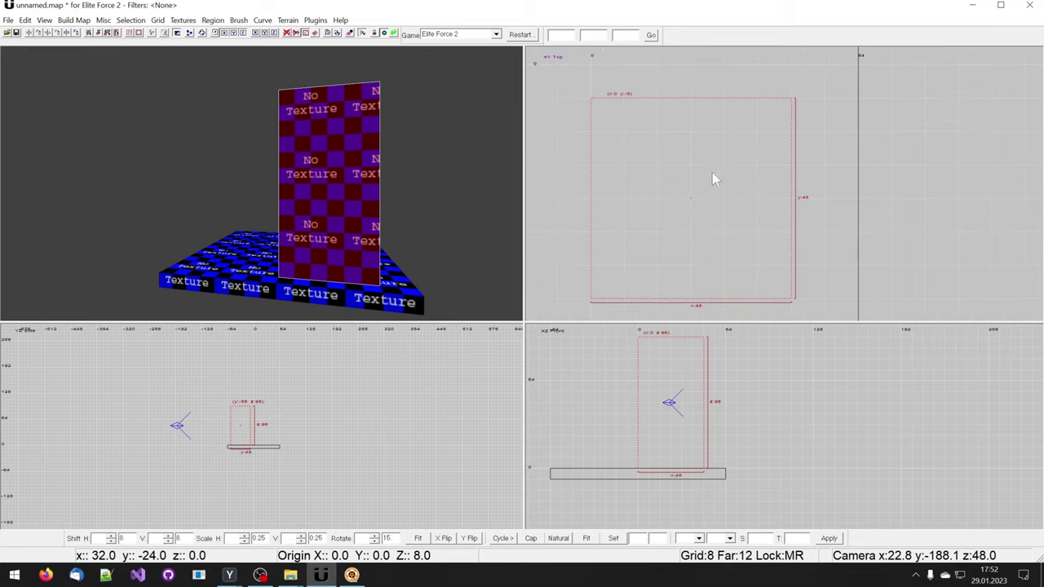
{"action": "mouse_move", "coordinate": [833, 188]}
{"action": "left_mouse_down"}
{"action": "mouse_move", "coordinate": [806, 190]}
{"action": "mouse_move", "coordinate": [827, 206]}
{"action": "mouse_move", "coordinate": [822, 225]}
{"action": "left_mouse_up"}
{"action": "left_click_drag", "start_coordinate": [856, 241], "coordinate": [842, 236]}
{"action": "right_click_drag", "start_coordinate": [842, 236], "coordinate": [829, 199]}
{"action": "left_click_drag", "start_coordinate": [791, 173], "coordinate": [727, 98]}
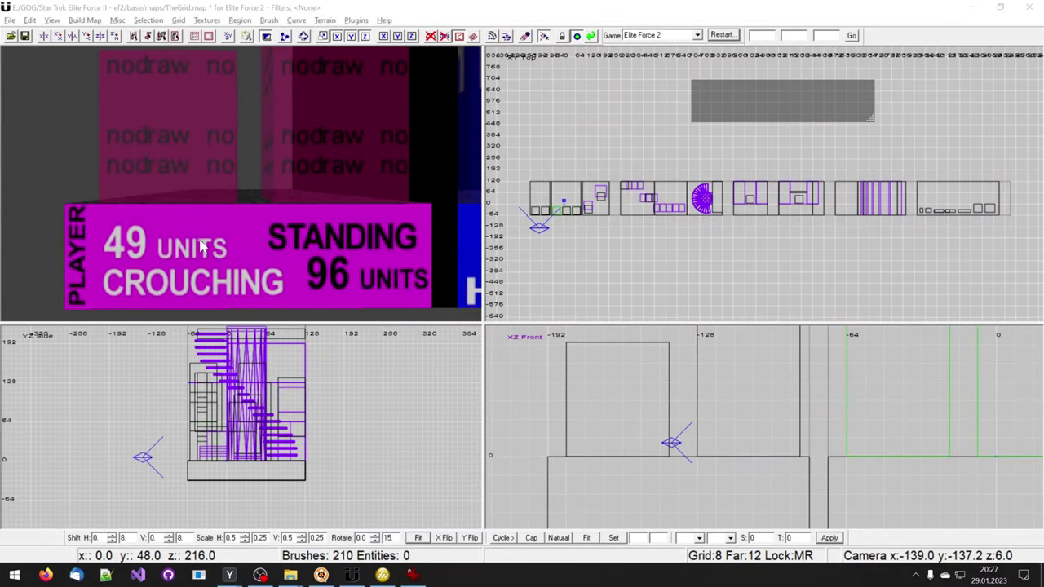
Select the nodraw box above the 49-unit crouching label to check the crouching player's dimensions.
{"action": "right_click_drag", "start_coordinate": [200, 245], "coordinate": [197, 251]}
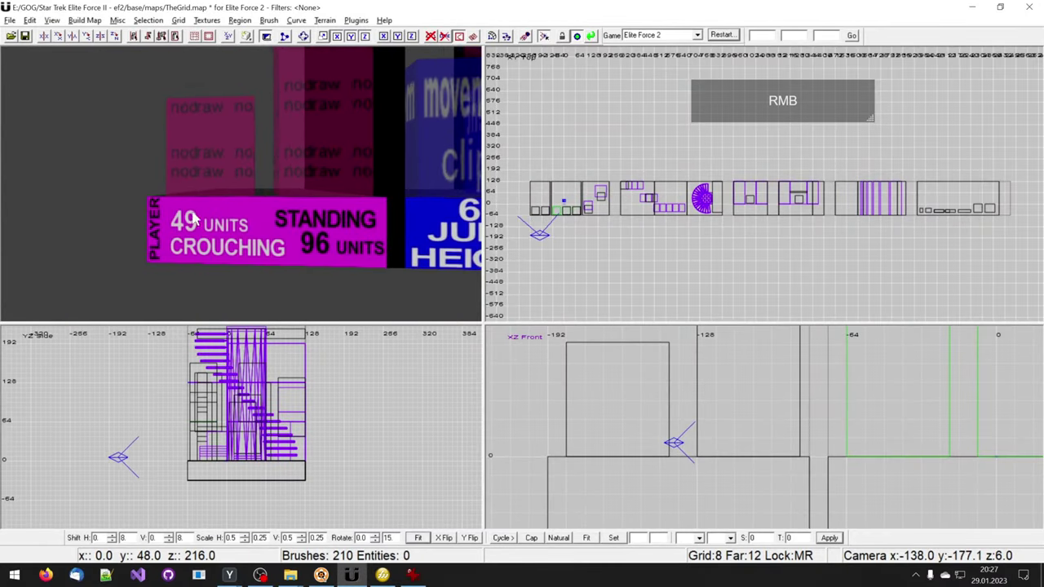
{"action": "key", "text": "shift"}
{"action": "left_click", "coordinate": [198, 162], "text": "shift"}
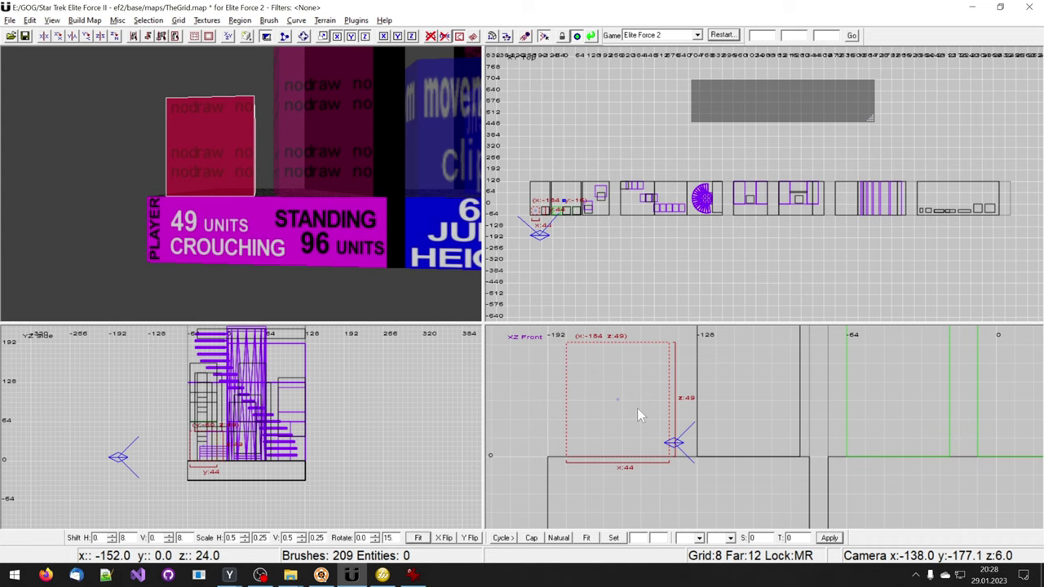
{"action": "mouse_move", "coordinate": [388, 217]}
{"action": "right_mouse_down"}
{"action": "mouse_move", "coordinate": [388, 204]}
{"action": "mouse_move", "coordinate": [388, 217]}
{"action": "right_mouse_up"}
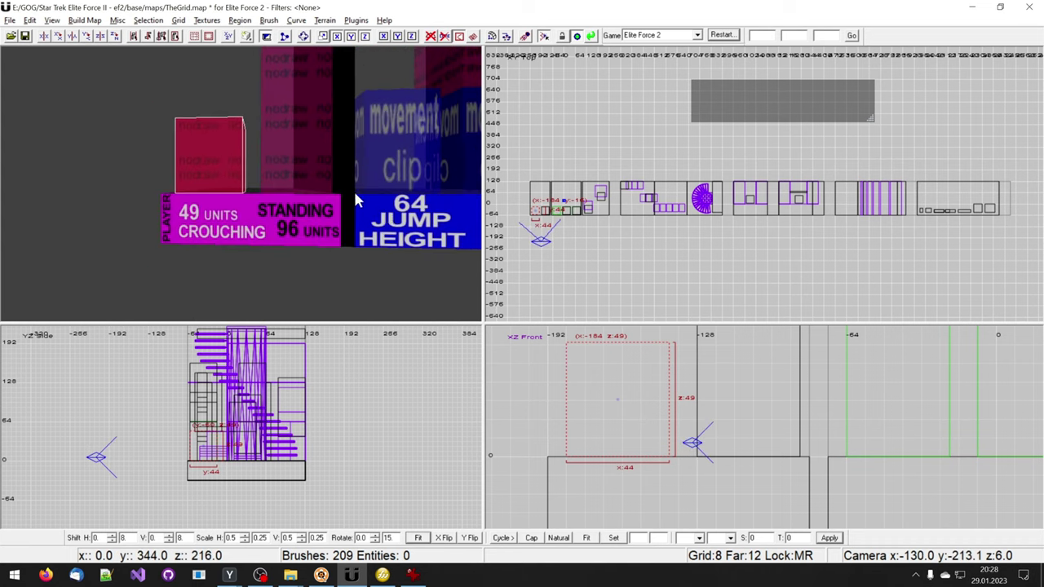
Deselect the crouching box and select the nodraw box above the 96-unit standing label to check its dimensions.
{"action": "key", "text": "Escape"}
{"action": "left_click", "coordinate": [294, 145], "text": "shift"}
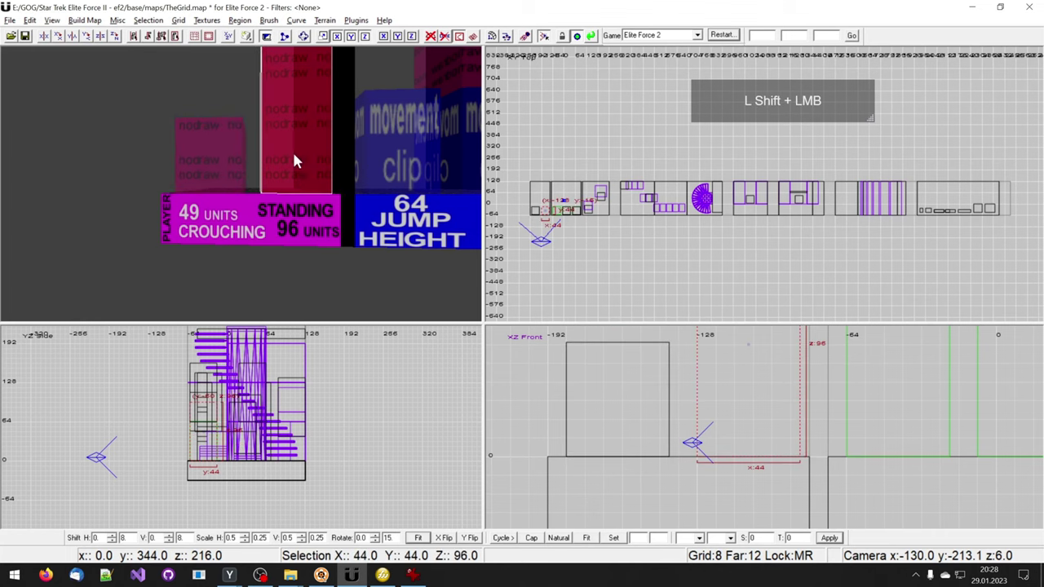
{"action": "right_click_drag", "start_coordinate": [301, 235], "coordinate": [302, 242]}
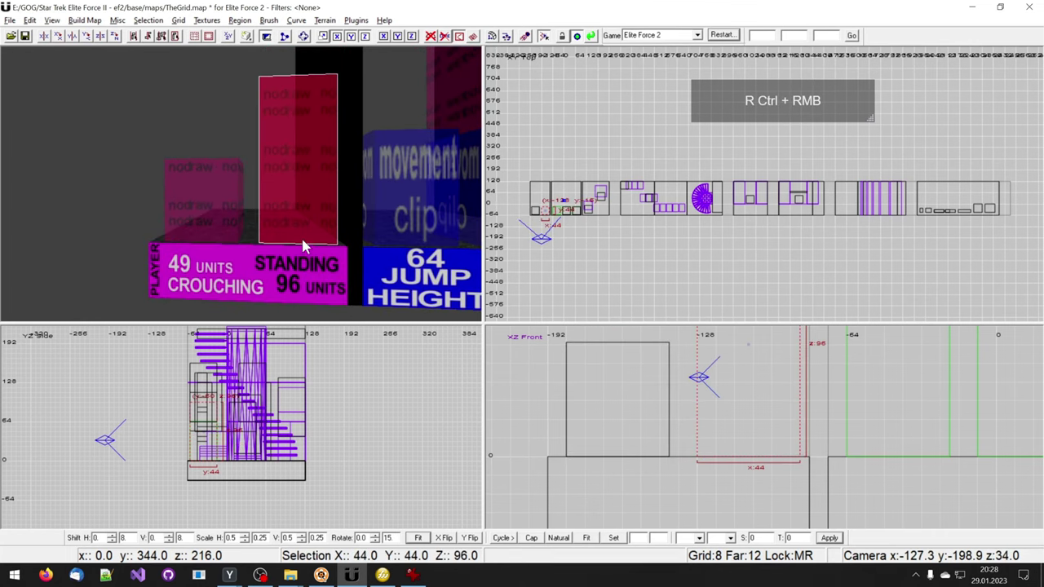
{"action": "right_click_drag", "start_coordinate": [704, 454], "coordinate": [673, 490]}
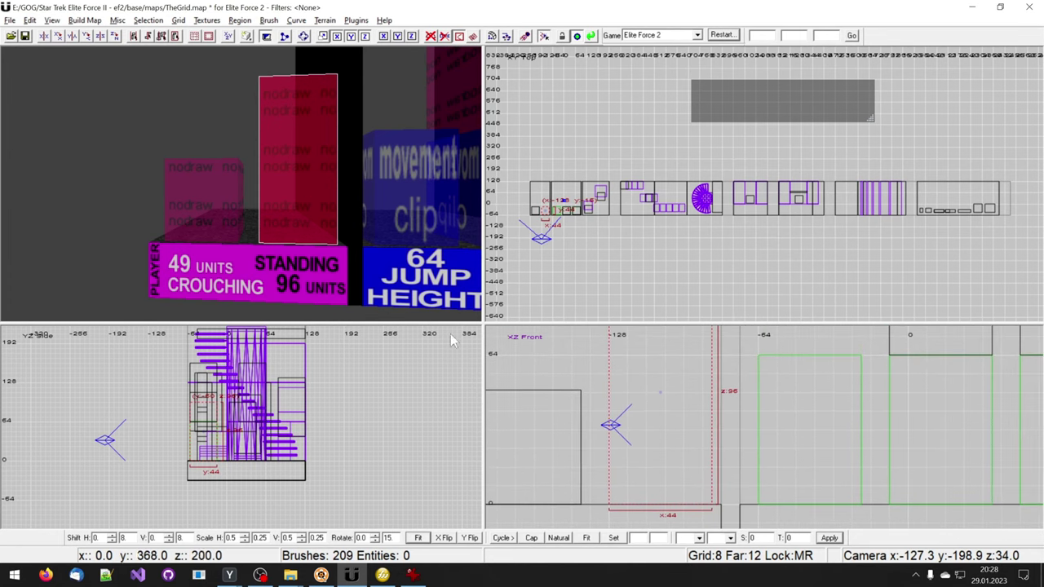
Clear the selection and select the movement clip block above the 64 jump height label to check its dimensions.
{"action": "key", "text": "Escape"}
{"action": "mouse_move", "coordinate": [324, 255]}
{"action": "right_mouse_down"}
{"action": "mouse_move", "coordinate": [324, 243]}
{"action": "mouse_move", "coordinate": [324, 265]}
{"action": "right_mouse_up"}
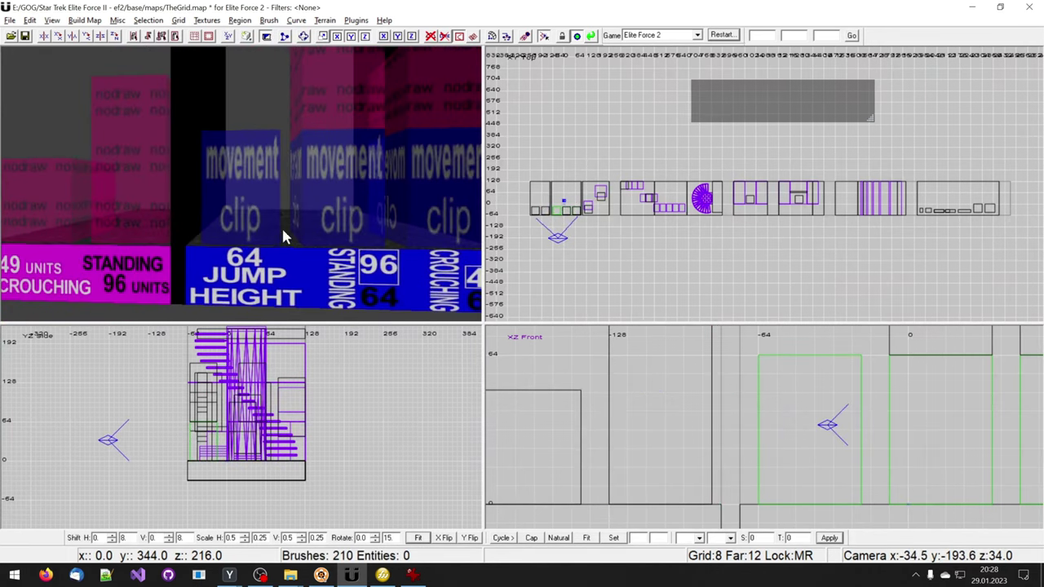
{"action": "right_click_drag", "start_coordinate": [632, 343], "coordinate": [551, 313]}
{"action": "right_click_drag", "start_coordinate": [616, 384], "coordinate": [519, 380]}
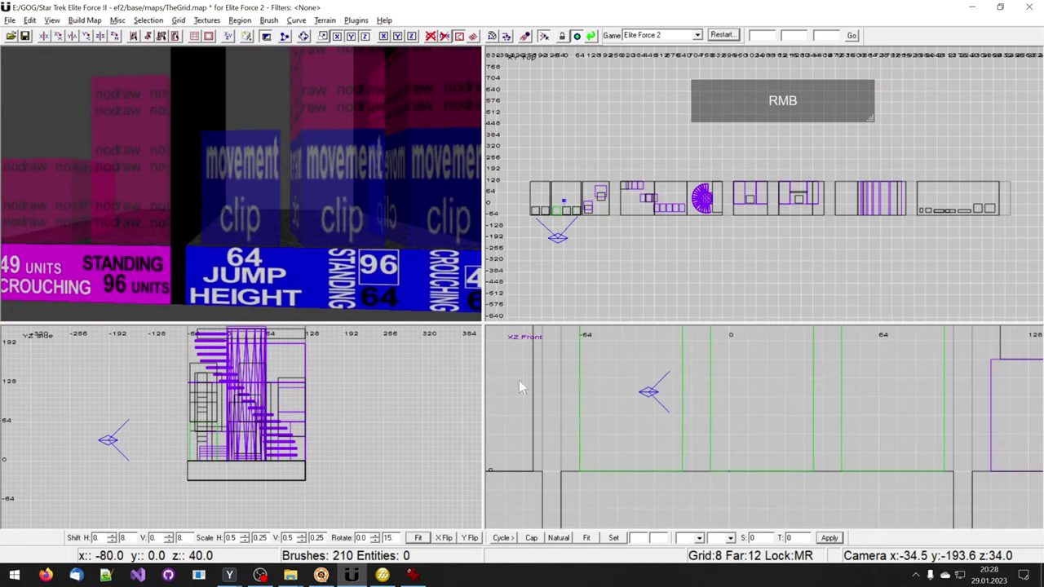
{"action": "right_click", "coordinate": [250, 180], "text": "shift"}
{"action": "right_click", "coordinate": [248, 175], "text": "shift"}
{"action": "left_click", "coordinate": [248, 173], "text": "shift"}
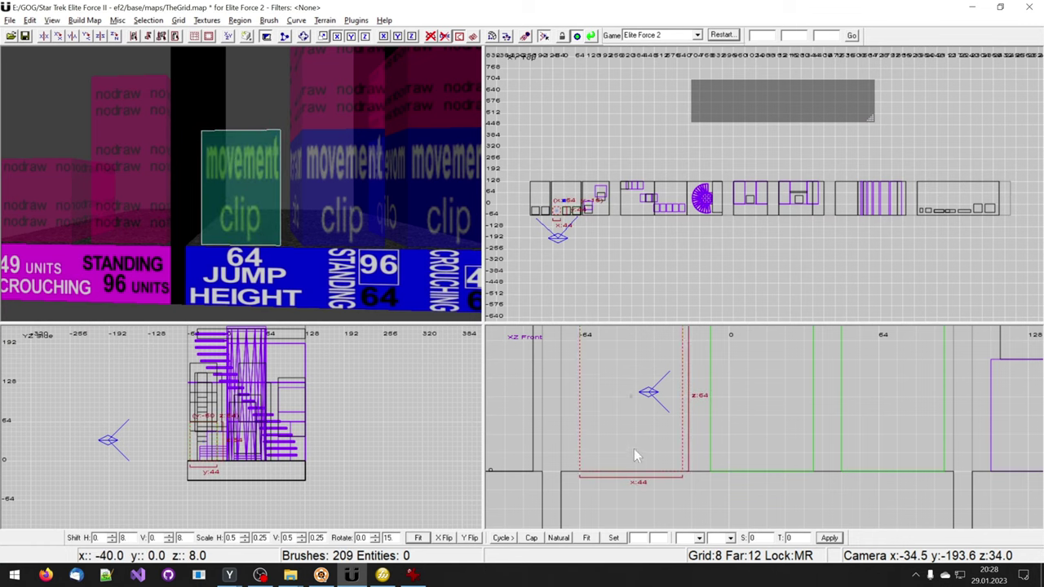
{"action": "right_click_drag", "start_coordinate": [633, 449], "coordinate": [599, 438]}
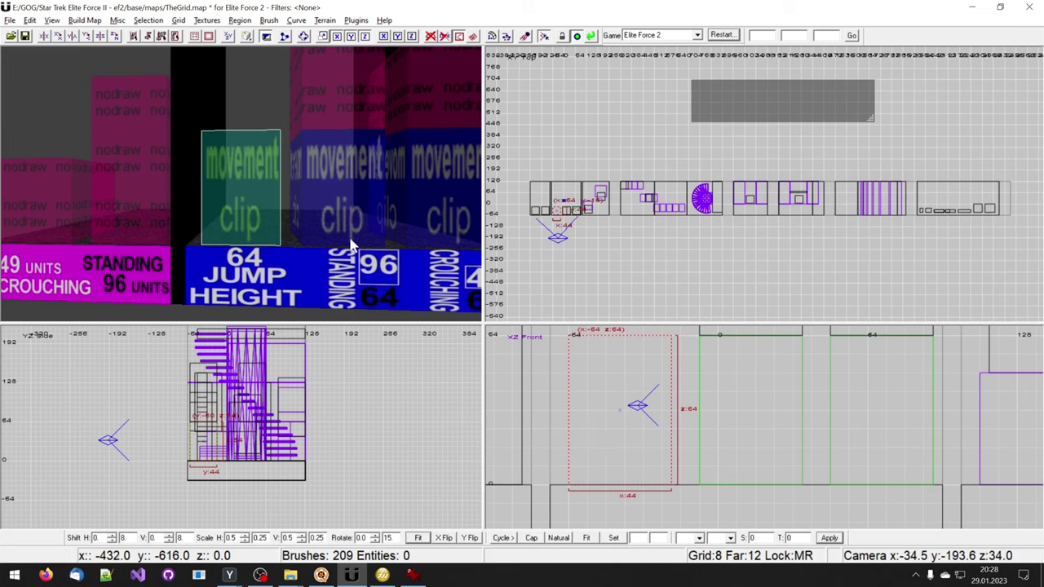
Deselect the jump height block and select both the movement clip block and the nodraw box above it on the standing 96/64 stack.
{"action": "right_click_drag", "start_coordinate": [290, 204], "coordinate": [306, 212]}
{"action": "key", "text": "Escape"}
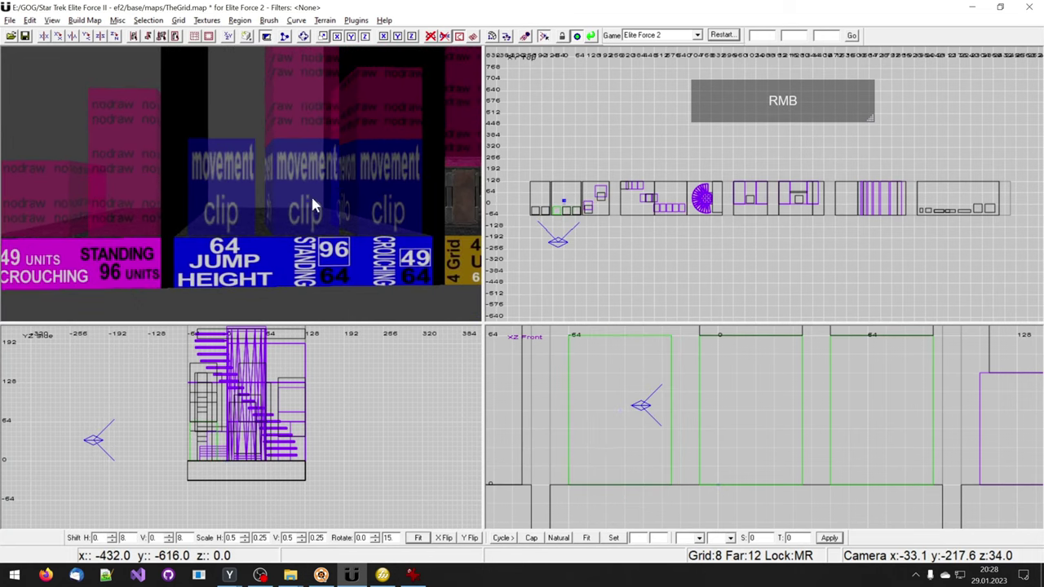
{"action": "left_click", "coordinate": [316, 196], "text": "shift"}
{"action": "left_click", "coordinate": [304, 116], "text": "shift"}
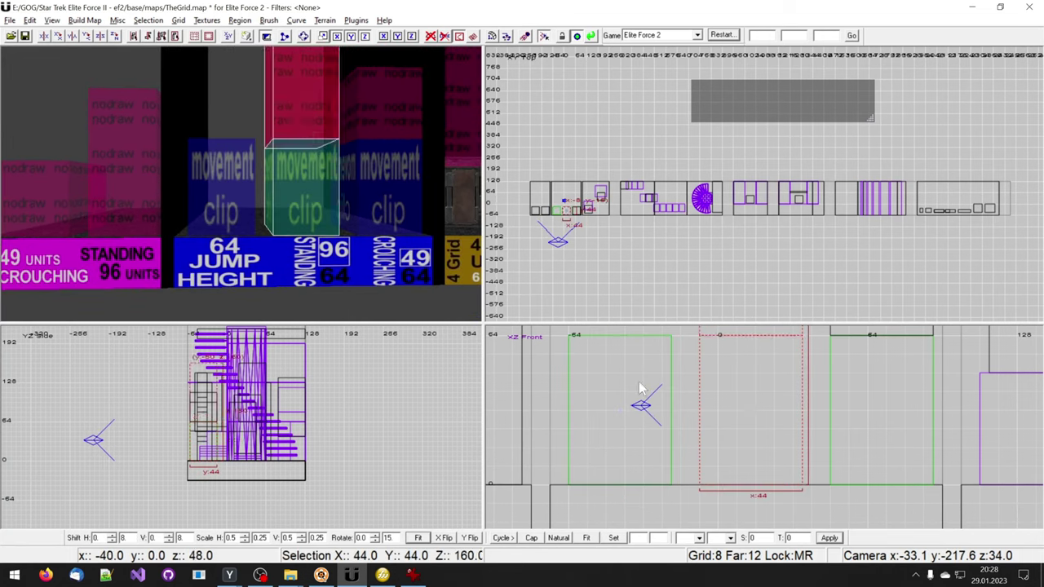
Select the movement clip block and then the nodraw box of the standing 96/64 stack separately to check their dimensions.
{"action": "right_click_drag", "start_coordinate": [718, 428], "coordinate": [672, 421]}
{"action": "scroll", "coordinate": [718, 428], "scroll_direction": "down", "scroll_amount": 3}
{"action": "scroll", "coordinate": [706, 426], "scroll_direction": "down", "scroll_amount": 1}
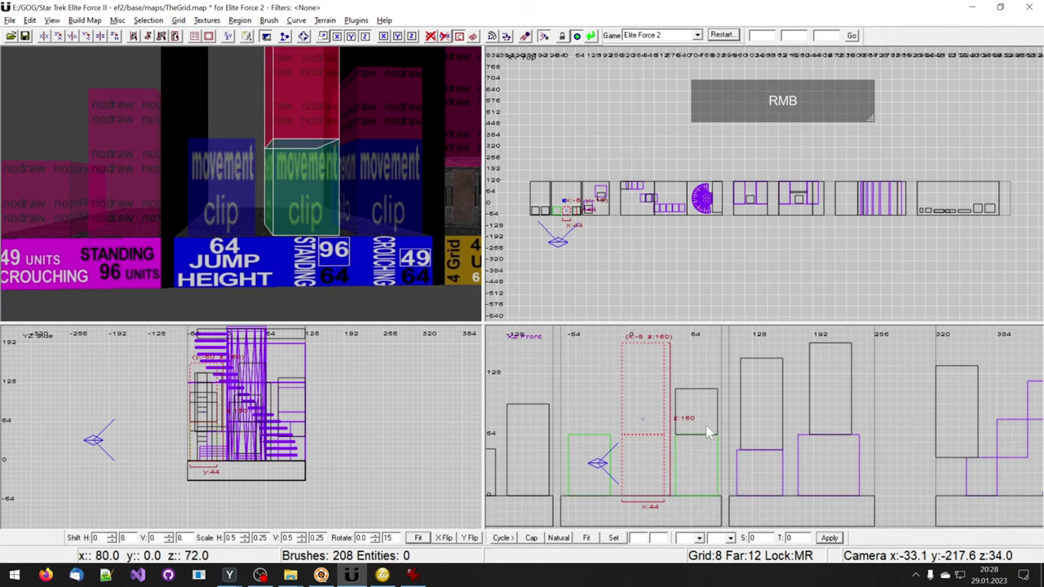
{"action": "key", "text": "Escape"}
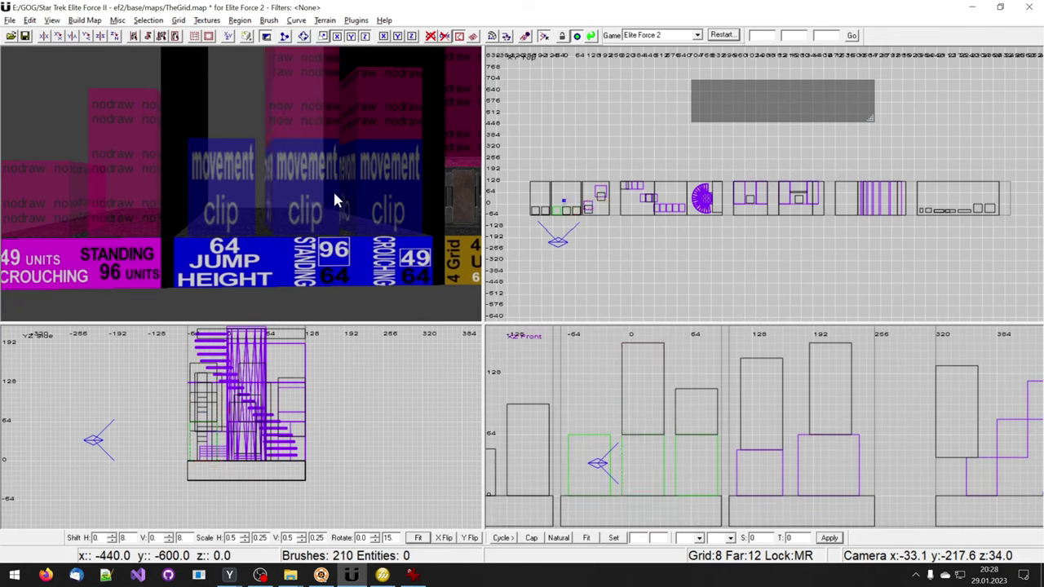
{"action": "left_click", "coordinate": [332, 196], "text": "shift"}
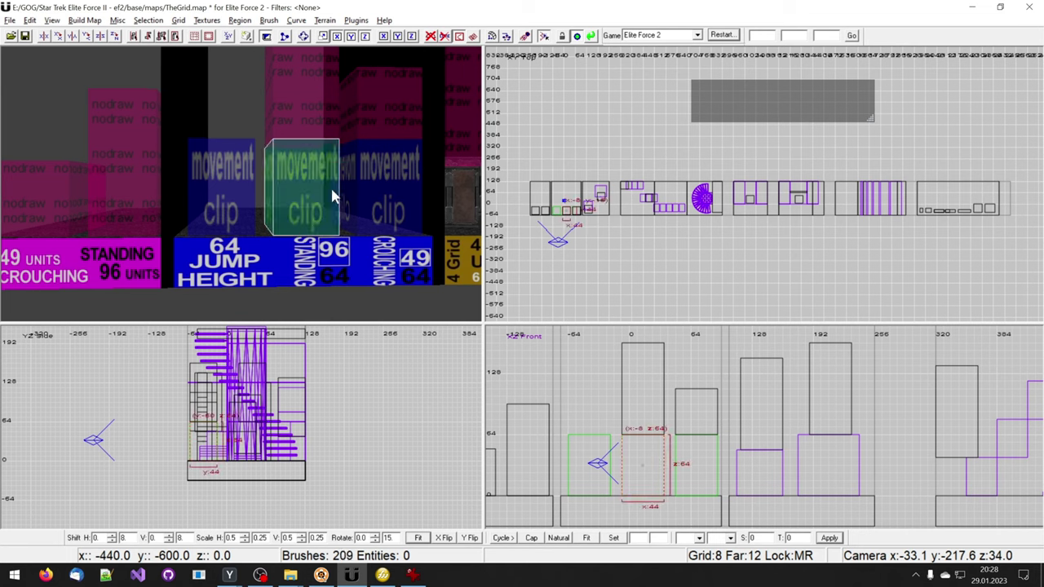
{"action": "key", "text": "Escape"}
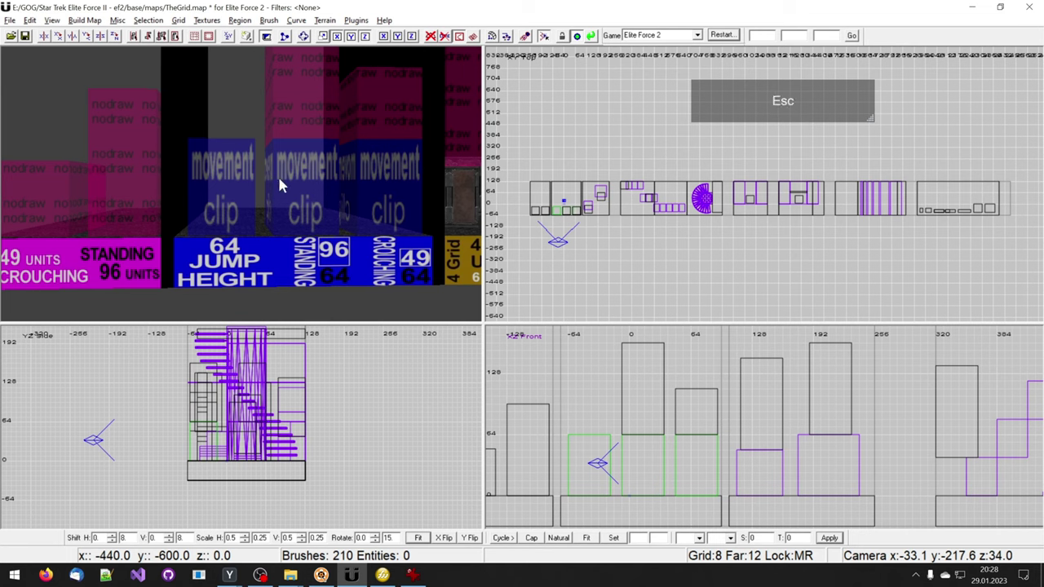
{"action": "left_click", "coordinate": [288, 99], "text": "shift"}
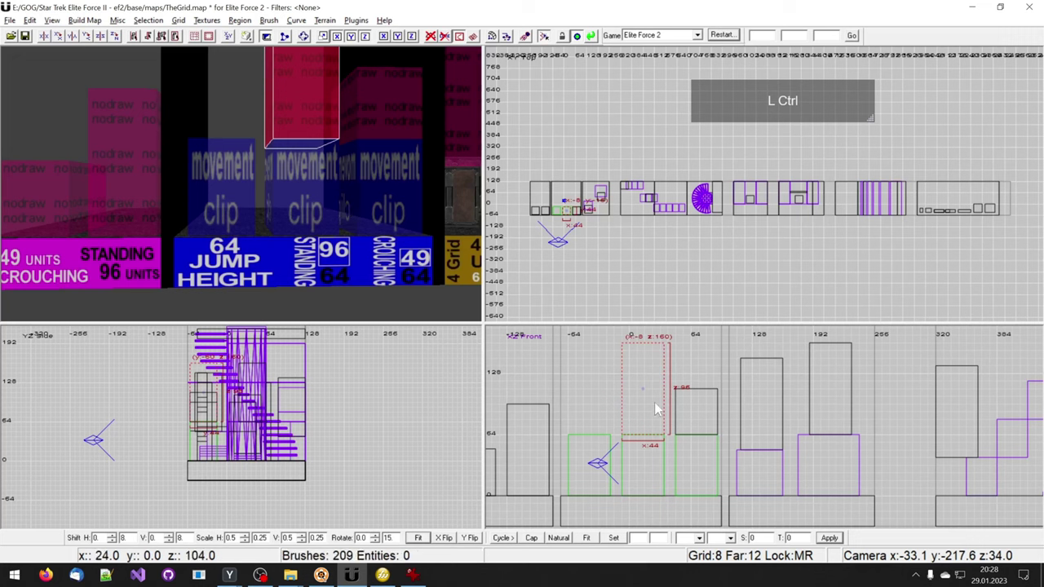
{"action": "right_click_drag", "start_coordinate": [665, 404], "coordinate": [692, 437]}
{"action": "scroll", "coordinate": [665, 404], "scroll_direction": "up", "scroll_amount": 3}
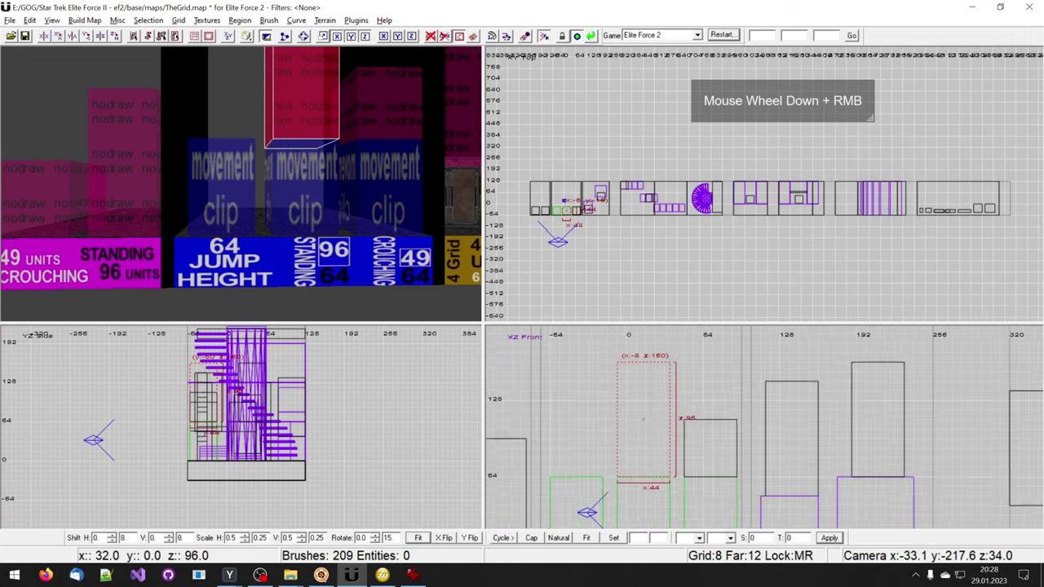
Clear the selection and select the crouching 49/64 stack's movement clip block, then its nodraw box, to check their dimensions.
{"action": "key", "text": "Escape"}
{"action": "right_click_drag", "start_coordinate": [364, 214], "coordinate": [357, 204]}
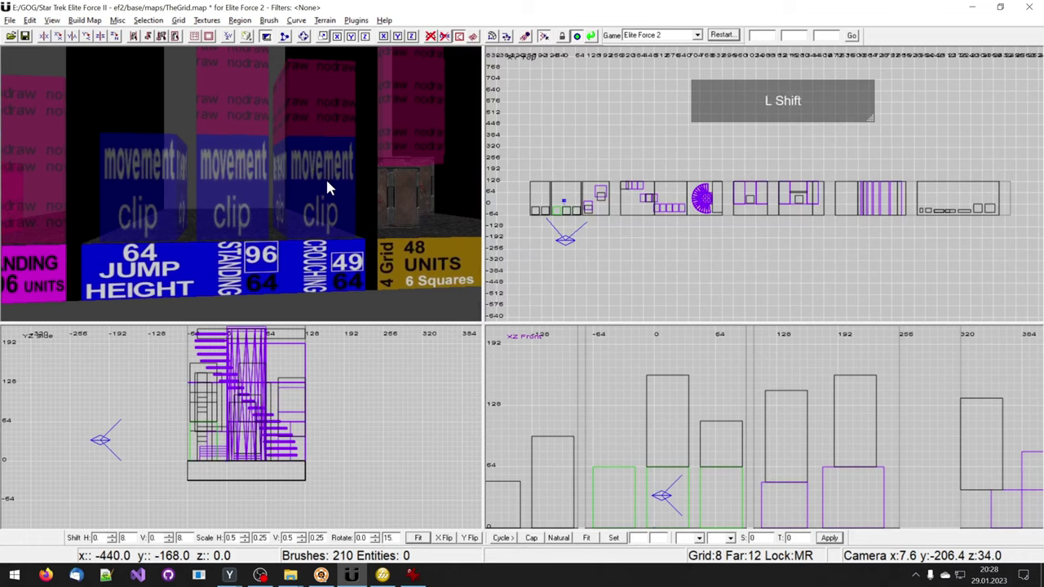
{"action": "left_click", "coordinate": [327, 181], "text": "shift"}
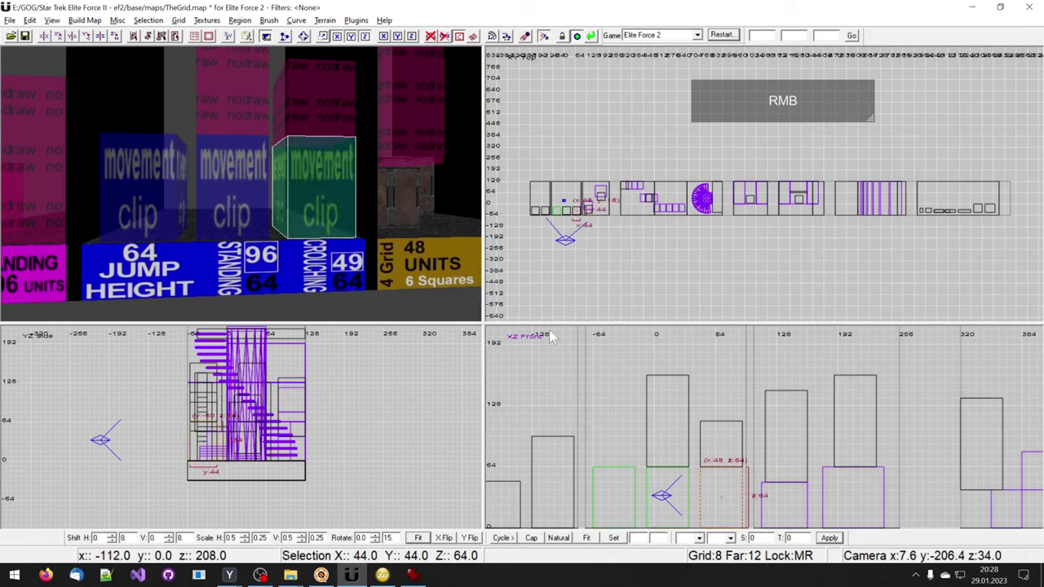
{"action": "right_click_drag", "start_coordinate": [672, 397], "coordinate": [583, 377]}
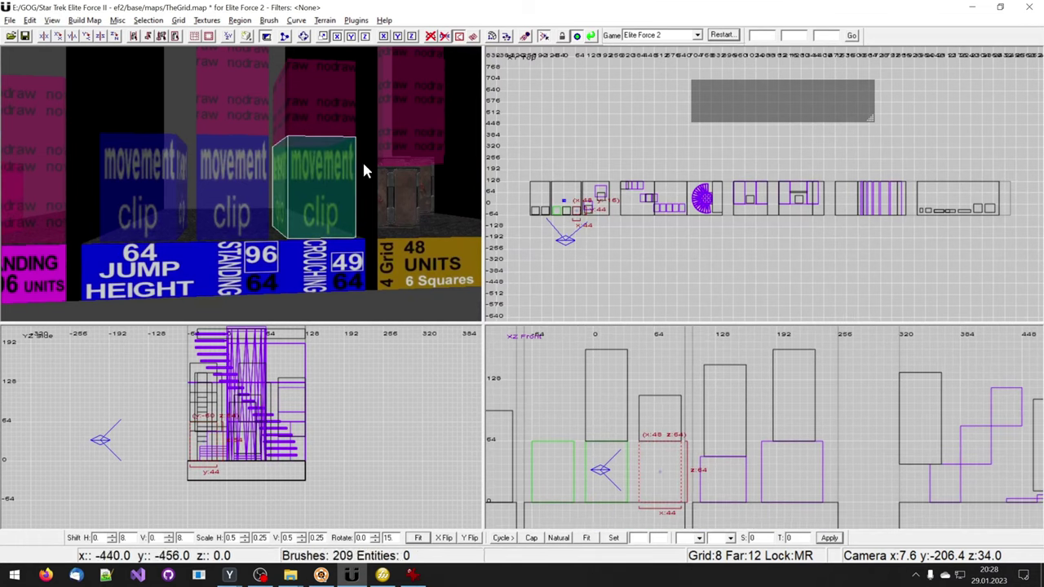
{"action": "key", "text": "Escape"}
{"action": "left_click", "coordinate": [303, 98], "text": "shift"}
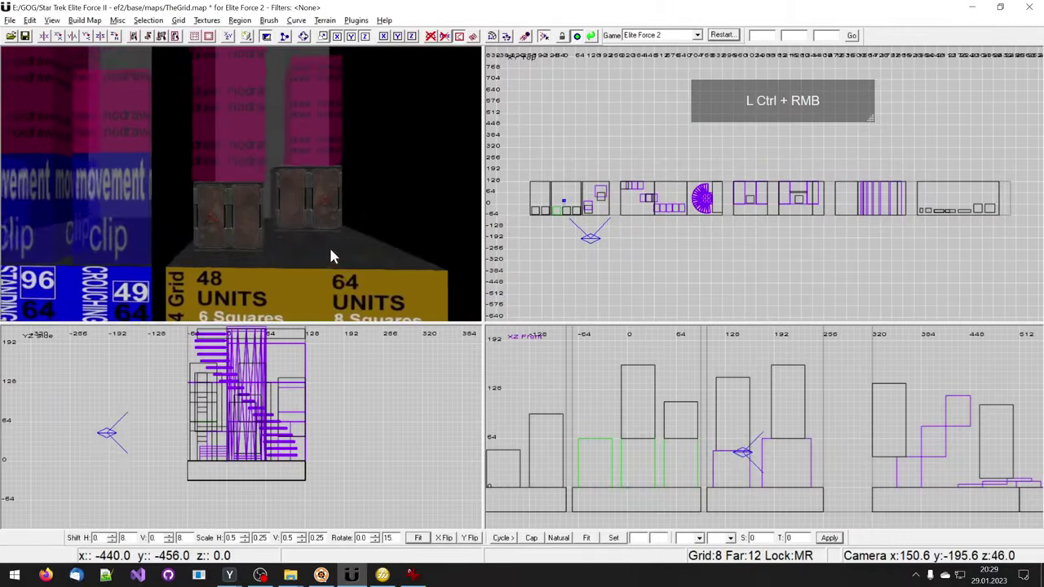
Select the crate above the 48 units label, then the nodraw box on top of it, to check their dimensions.
{"action": "right_click_drag", "start_coordinate": [331, 247], "coordinate": [331, 260], "text": "ctrl"}
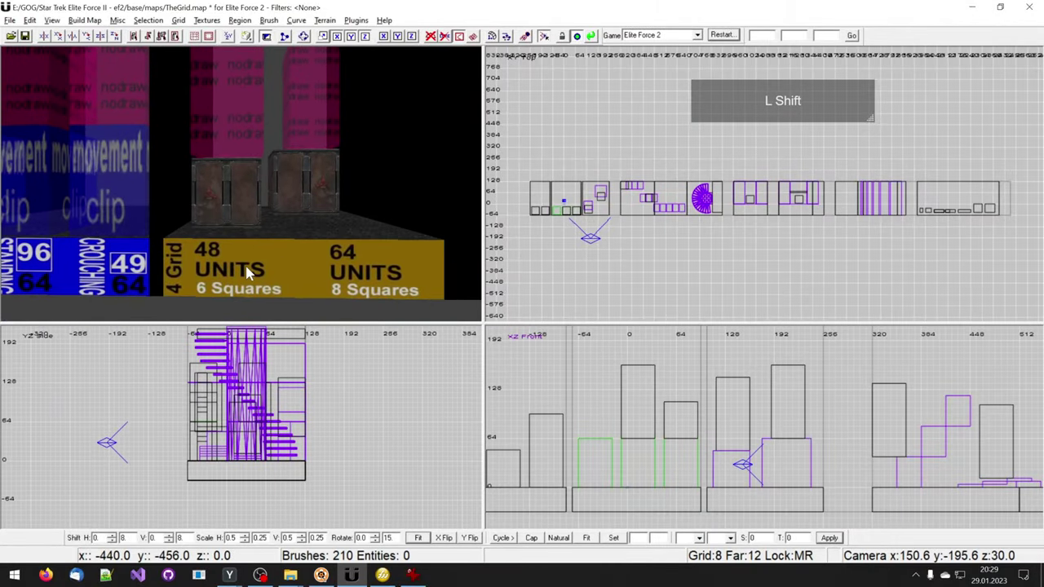
{"action": "key", "text": "Escape"}
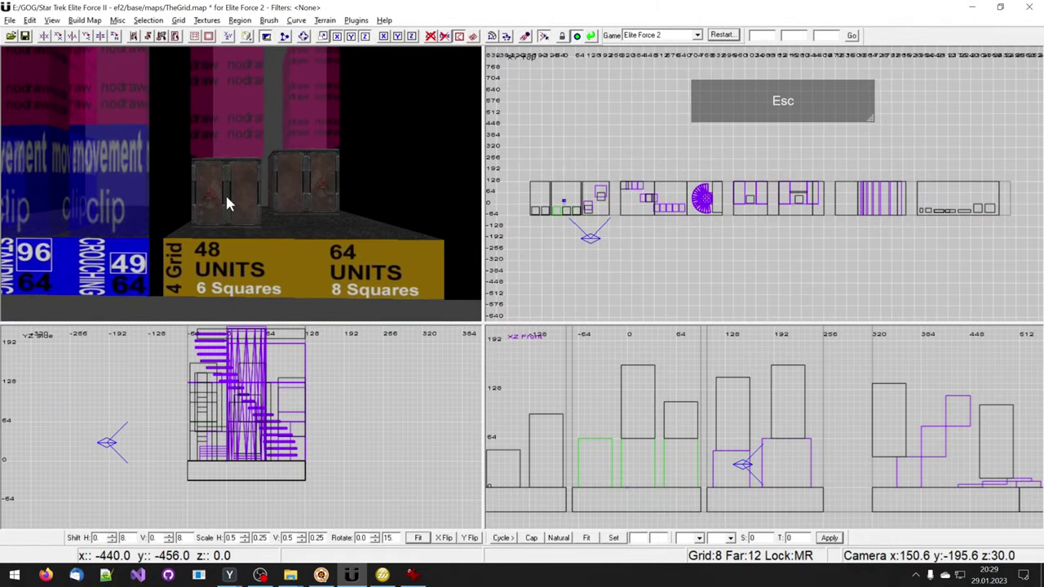
{"action": "left_click", "coordinate": [226, 200], "text": "shift"}
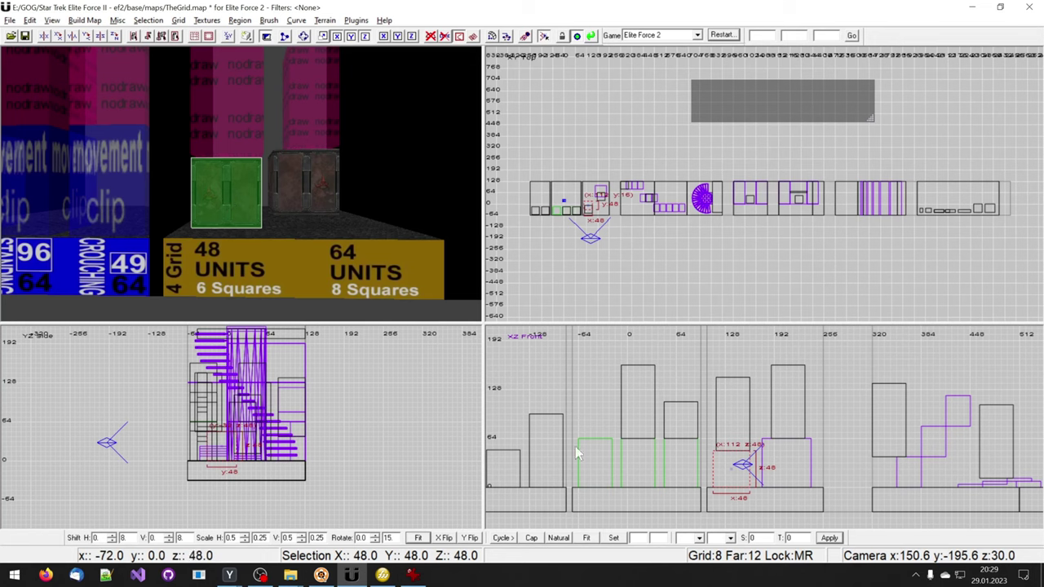
{"action": "scroll", "coordinate": [575, 446], "scroll_direction": "up", "scroll_amount": 2}
{"action": "right_click_drag", "start_coordinate": [575, 446], "coordinate": [575, 444]}
{"action": "key", "text": "Escape"}
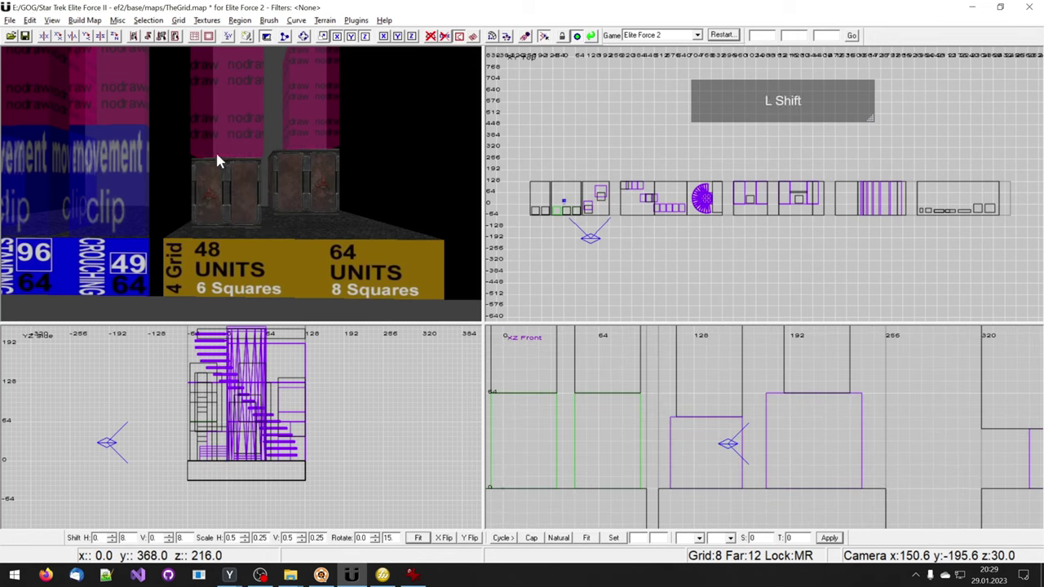
{"action": "left_click", "coordinate": [229, 159], "text": "shift"}
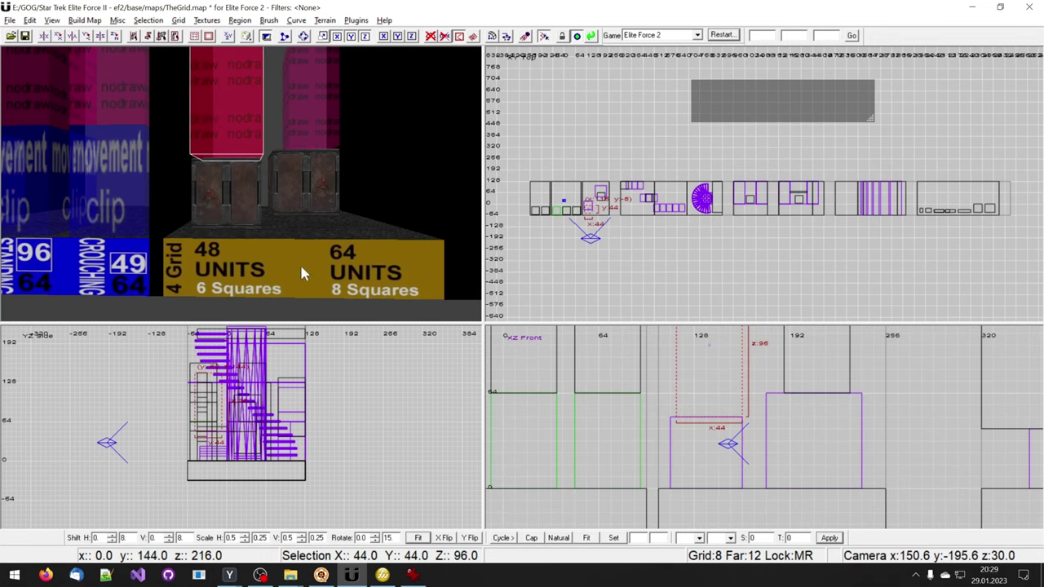
Clear the selection and select the crate behind the 64 units label, then the nodraw box above it, to check their dimensions.
{"action": "key", "text": "Escape"}
{"action": "left_click", "coordinate": [289, 195], "text": "shift"}
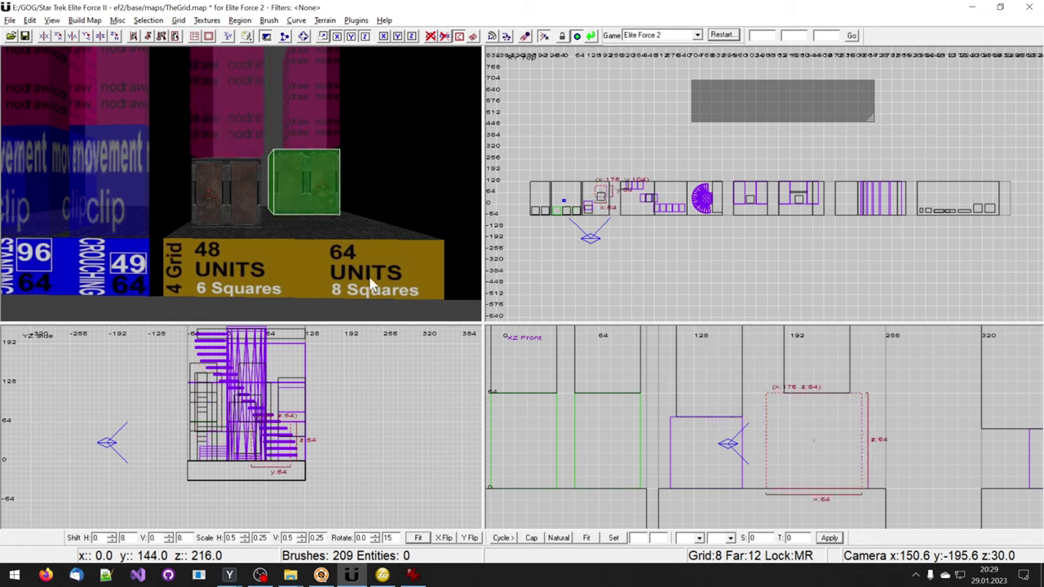
{"action": "key", "text": "Escape"}
{"action": "left_click", "coordinate": [305, 139], "text": "shift"}
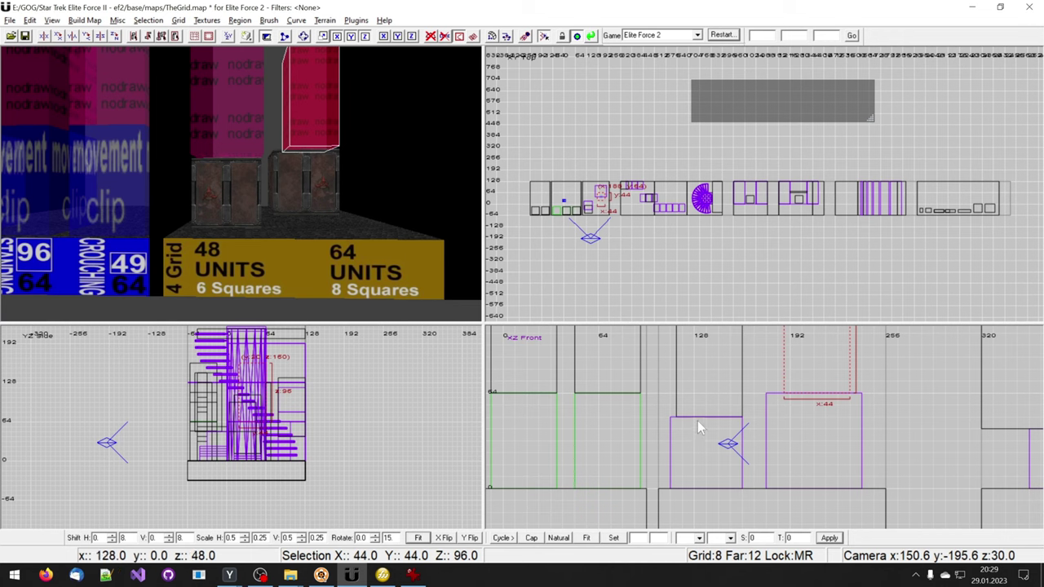
Select the 64-unit crate again, examine its size against the grid in the front view, and clear the selection.
{"action": "key", "text": "Escape"}
{"action": "left_click", "coordinate": [318, 204], "text": "shift"}
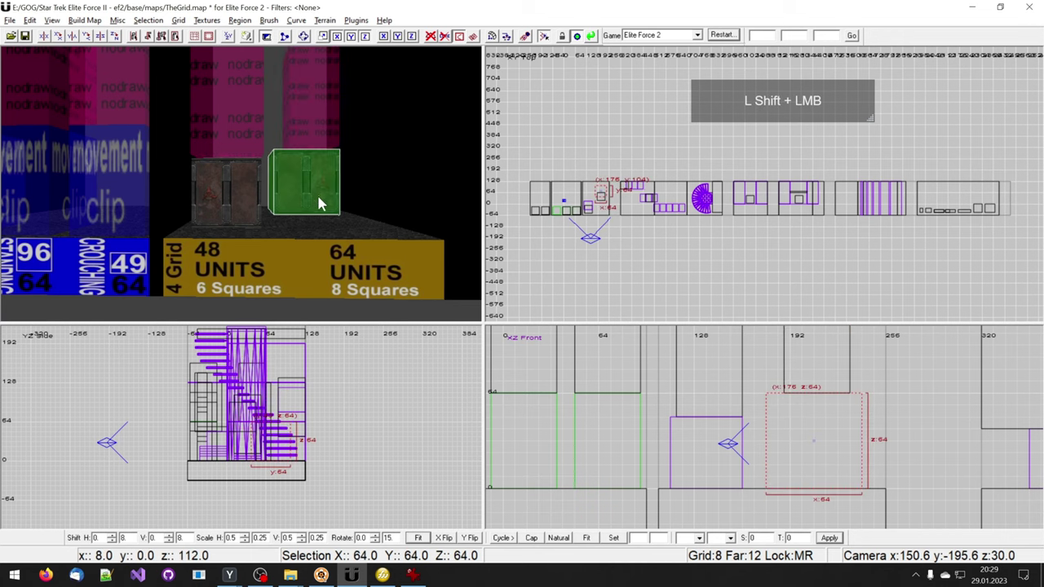
{"action": "right_click_drag", "start_coordinate": [319, 196], "coordinate": [319, 191]}
{"action": "right_click_drag", "start_coordinate": [347, 464], "coordinate": [326, 453]}
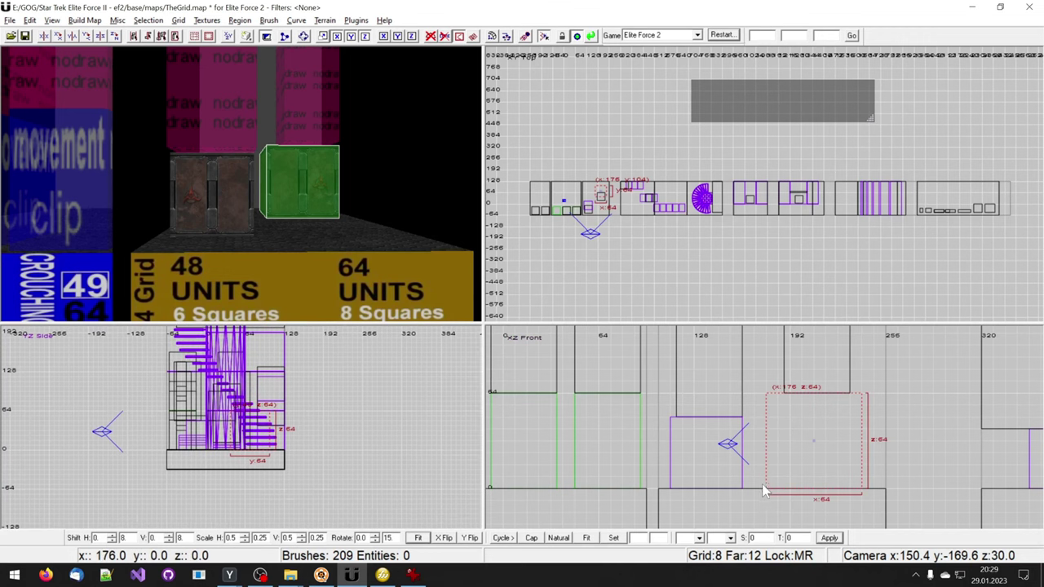
{"action": "right_click_drag", "start_coordinate": [767, 488], "coordinate": [606, 512]}
{"action": "key", "text": "Escape"}
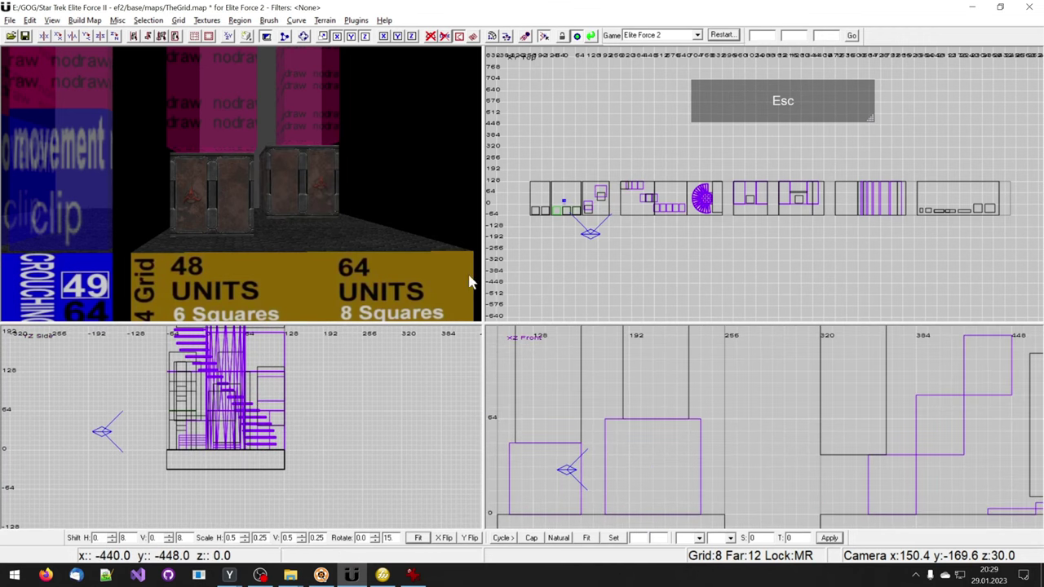
Compare the 48-unit and 64-unit crates by selecting each one in turn, then clear the selection.
{"action": "right_click_drag", "start_coordinate": [337, 239], "coordinate": [333, 233]}
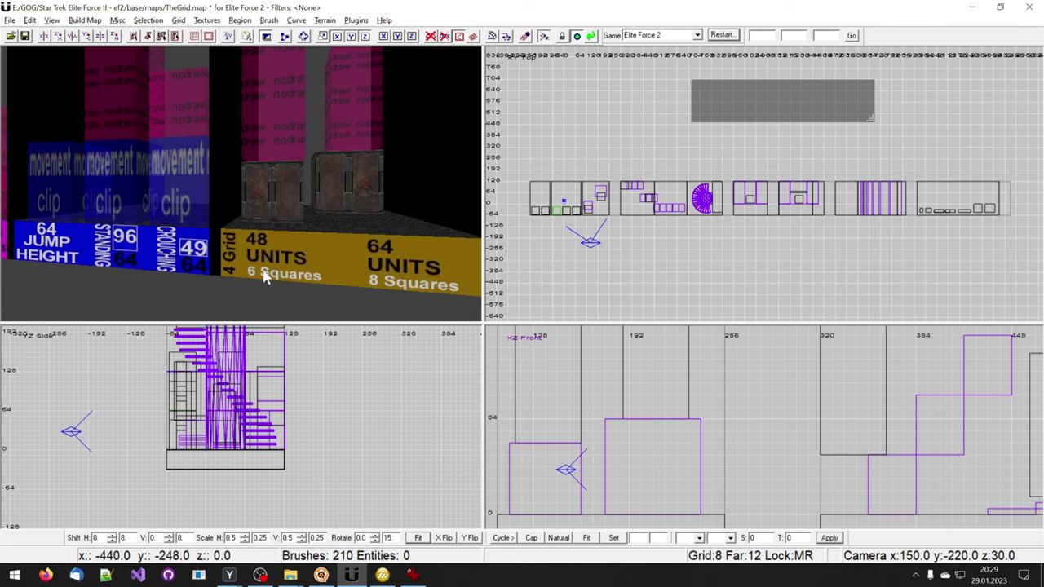
{"action": "right_click_drag", "start_coordinate": [547, 397], "coordinate": [606, 438]}
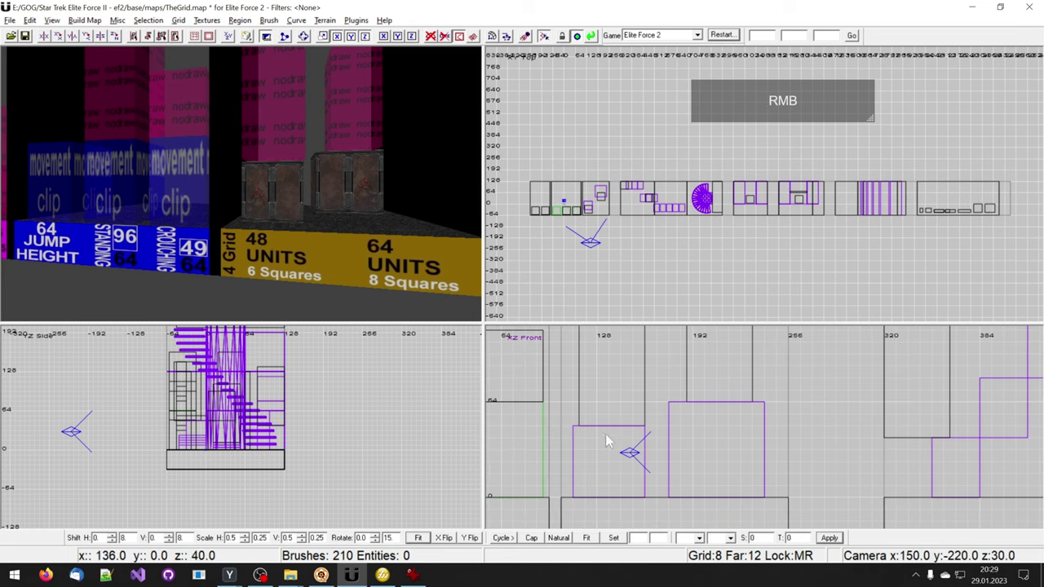
{"action": "left_click", "coordinate": [603, 459], "text": "shift"}
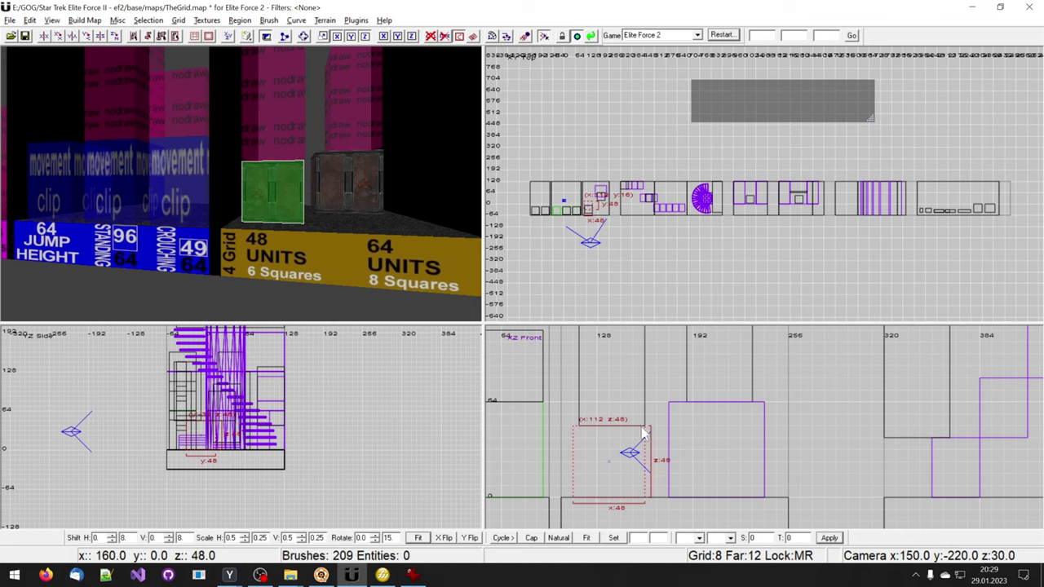
{"action": "key", "text": "Escape"}
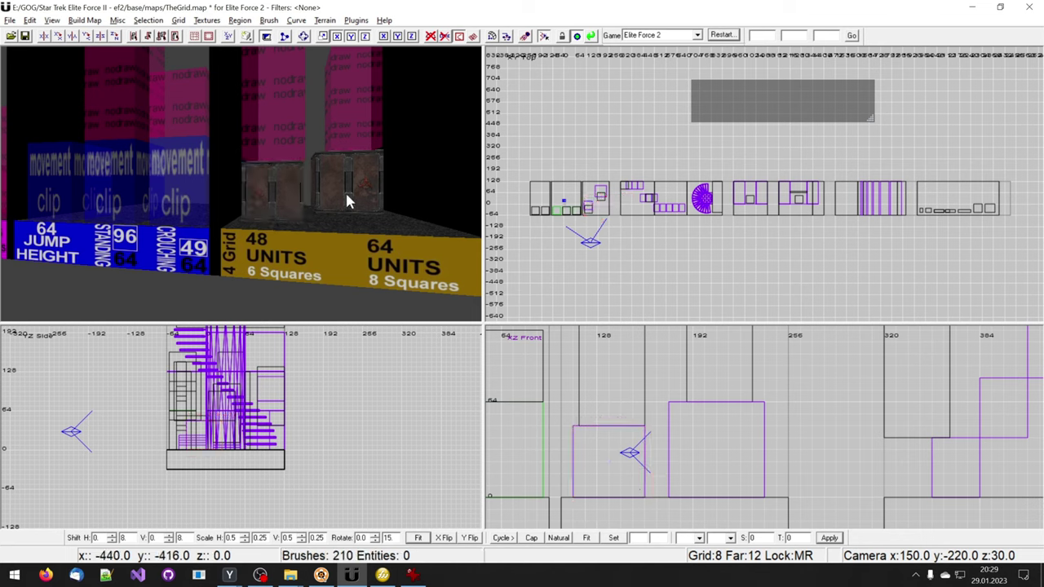
{"action": "left_click", "coordinate": [347, 192], "text": "shift"}
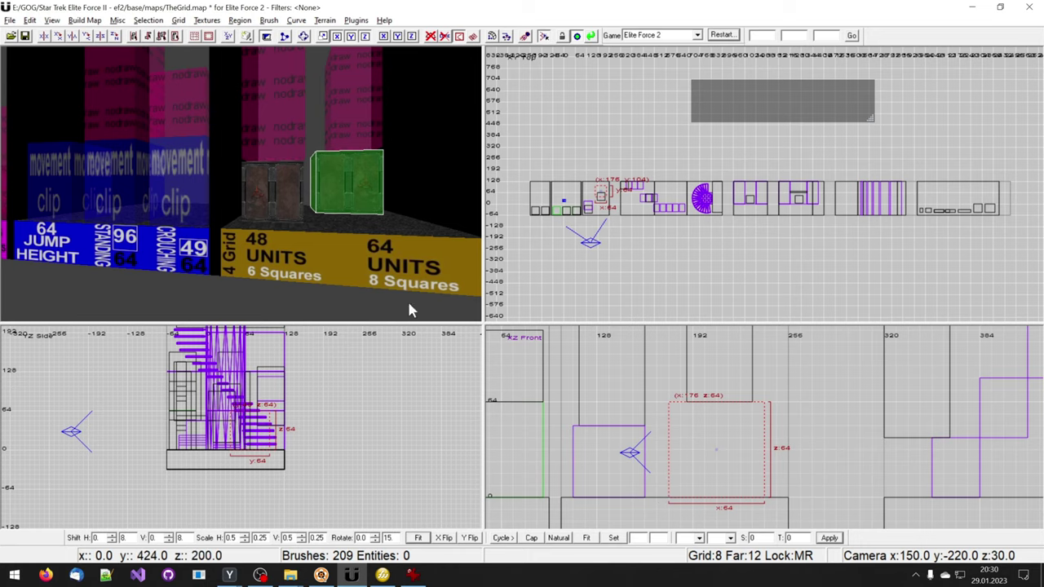
{"action": "key", "text": "Escape"}
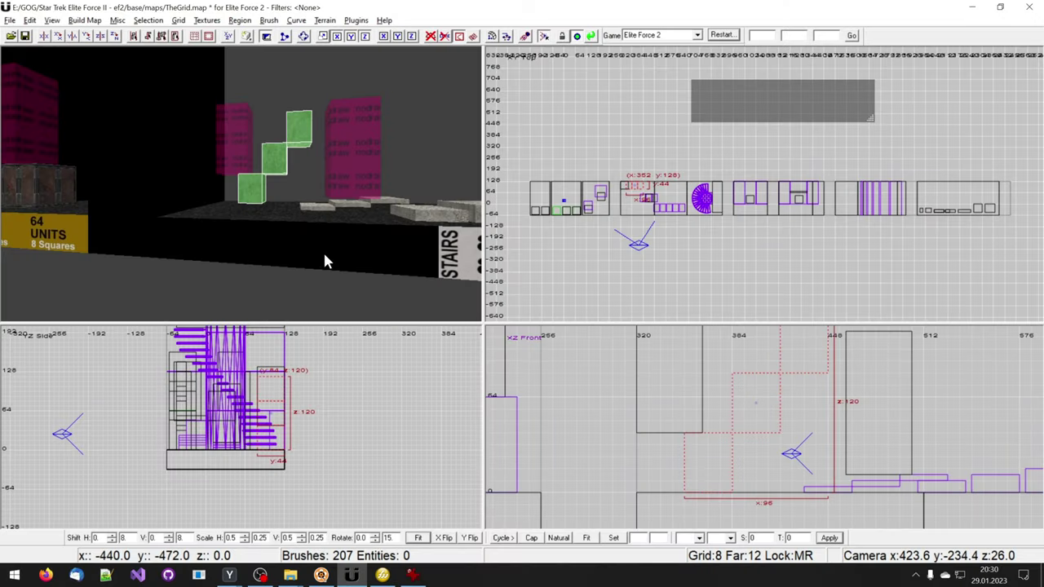
Select the low overlapping slabs beneath the nodraw box near the stairs to check their dimensions, then deselect them.
{"action": "mouse_move", "coordinate": [325, 255]}
{"action": "right_mouse_down"}
{"action": "mouse_move", "coordinate": [299, 256]}
{"action": "mouse_move", "coordinate": [256, 233]}
{"action": "right_mouse_up"}
{"action": "key", "text": "Escape"}
{"action": "left_click", "coordinate": [264, 239], "text": "shift"}
{"action": "left_click", "coordinate": [275, 244], "text": "shift"}
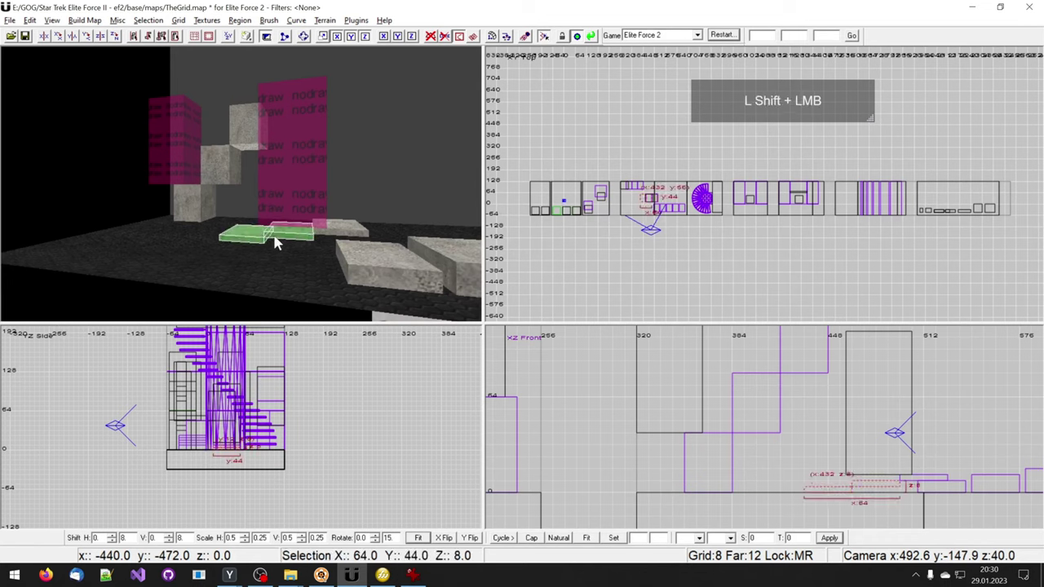
{"action": "left_click", "coordinate": [324, 231], "text": "shift"}
{"action": "mouse_move", "coordinate": [323, 230]}
{"action": "right_mouse_down"}
{"action": "mouse_move", "coordinate": [309, 236]}
{"action": "mouse_move", "coordinate": [345, 252]}
{"action": "mouse_move", "coordinate": [321, 253]}
{"action": "mouse_move", "coordinate": [330, 273]}
{"action": "mouse_move", "coordinate": [232, 272]}
{"action": "right_mouse_up"}
{"action": "key", "text": "Escape"}
Select the lowest block of the stairs example, examine its height and depth in the front view, and deselect it.
{"action": "left_click", "coordinate": [197, 248], "text": "shift"}
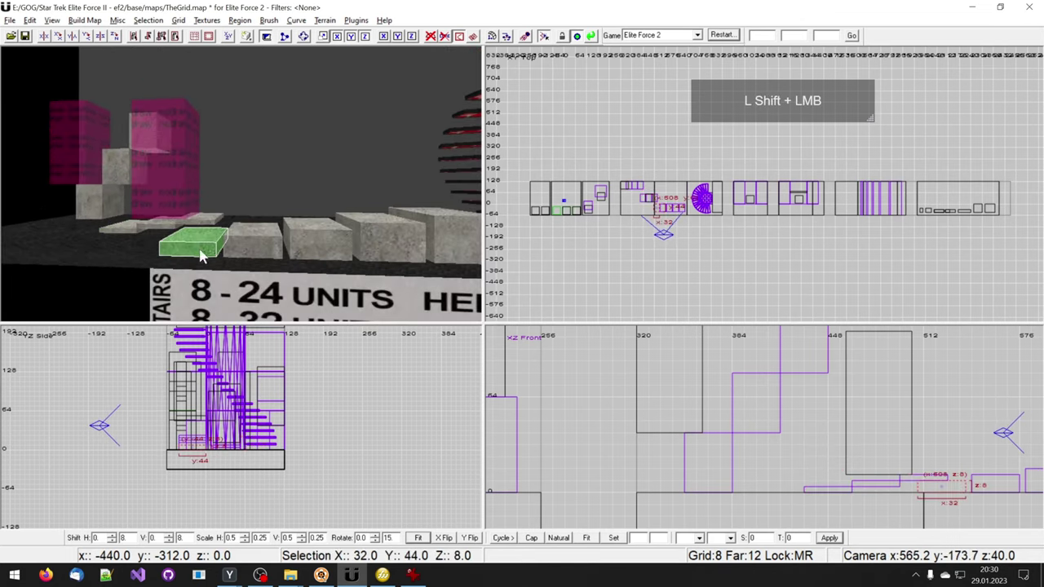
{"action": "mouse_move", "coordinate": [649, 480]}
{"action": "right_mouse_down"}
{"action": "mouse_move", "coordinate": [392, 465]}
{"action": "mouse_move", "coordinate": [382, 441]}
{"action": "mouse_move", "coordinate": [686, 465]}
{"action": "right_mouse_up"}
{"action": "scroll", "coordinate": [649, 481], "scroll_direction": "up", "scroll_amount": 2}
{"action": "scroll", "coordinate": [649, 480], "scroll_direction": "up", "scroll_amount": 1}
{"action": "right_click_drag", "start_coordinate": [325, 296], "coordinate": [303, 258]}
{"action": "key", "text": "Escape"}
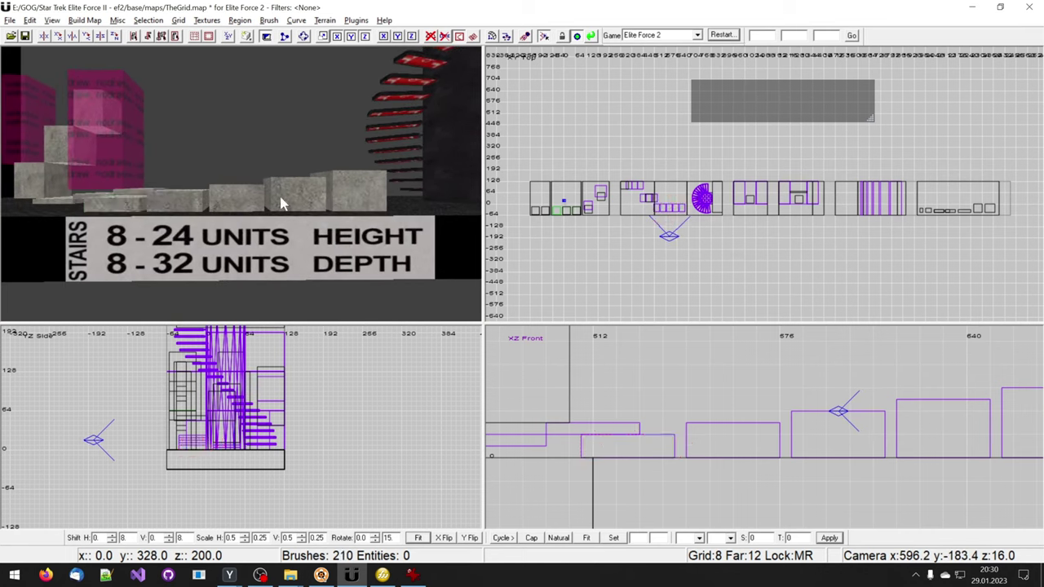
Select all five stair blocks above the stairs label to check their overall dimensions, then clear the selection.
{"action": "left_click_drag", "start_coordinate": [125, 210], "coordinate": [363, 192], "text": "shift"}
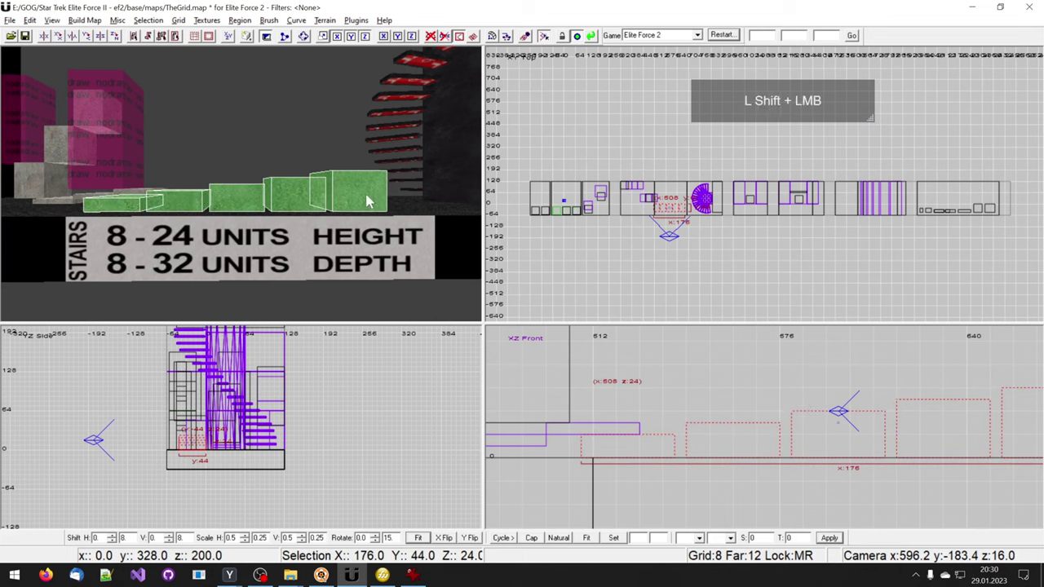
{"action": "right_click_drag", "start_coordinate": [909, 421], "coordinate": [906, 419]}
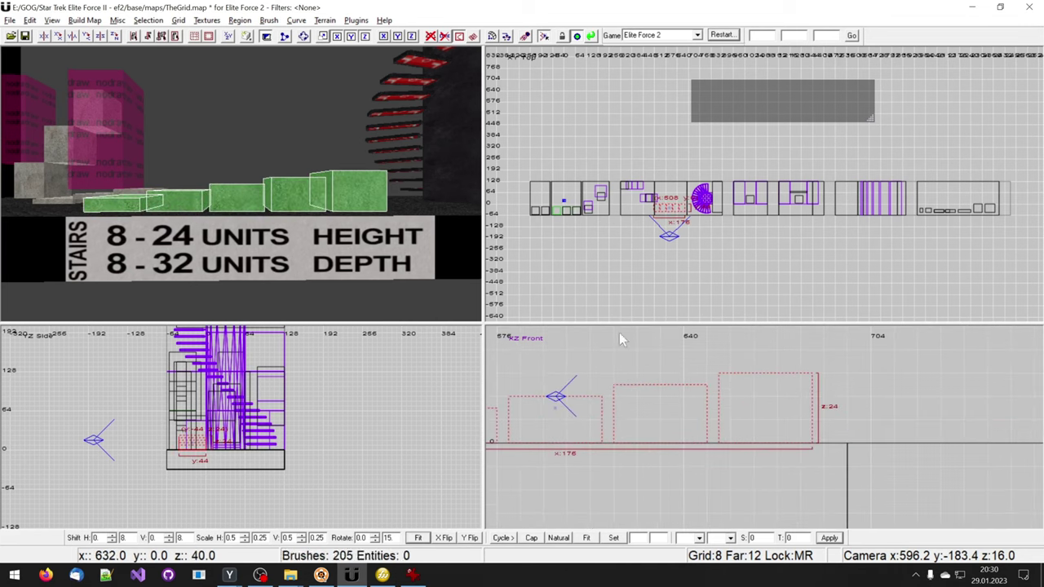
{"action": "key", "text": "Escape"}
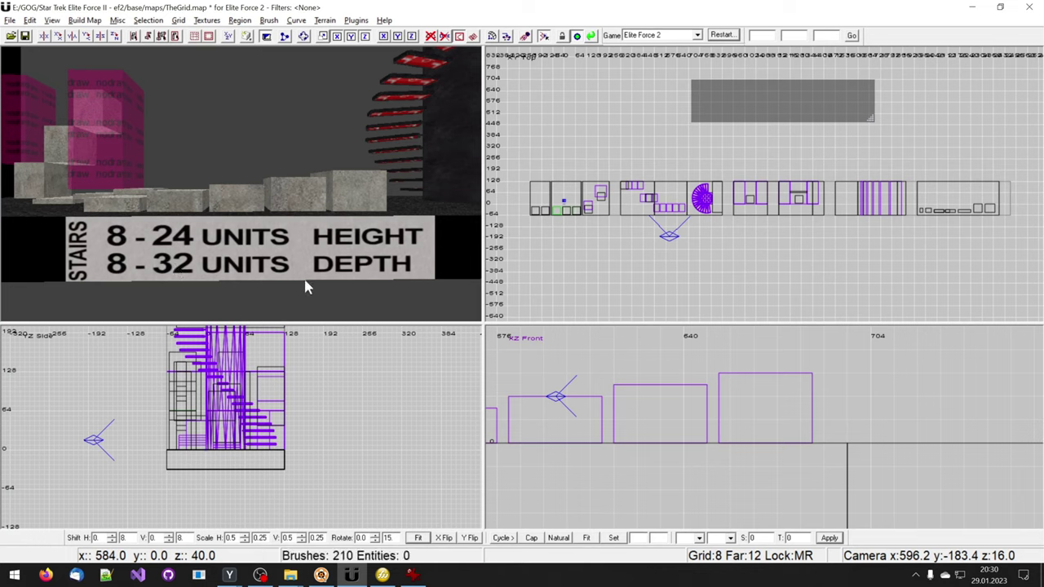
Select only the lowest stair block and examine its depth in the front and camera views.
{"action": "left_click", "coordinate": [126, 211], "text": "shift"}
{"action": "right_click_drag", "start_coordinate": [664, 421], "coordinate": [987, 426]}
{"action": "mouse_move", "coordinate": [769, 438]}
{"action": "left_mouse_down"}
{"action": "mouse_move", "coordinate": [722, 438]}
{"action": "mouse_move", "coordinate": [926, 438]}
{"action": "mouse_move", "coordinate": [782, 441]}
{"action": "left_mouse_up"}
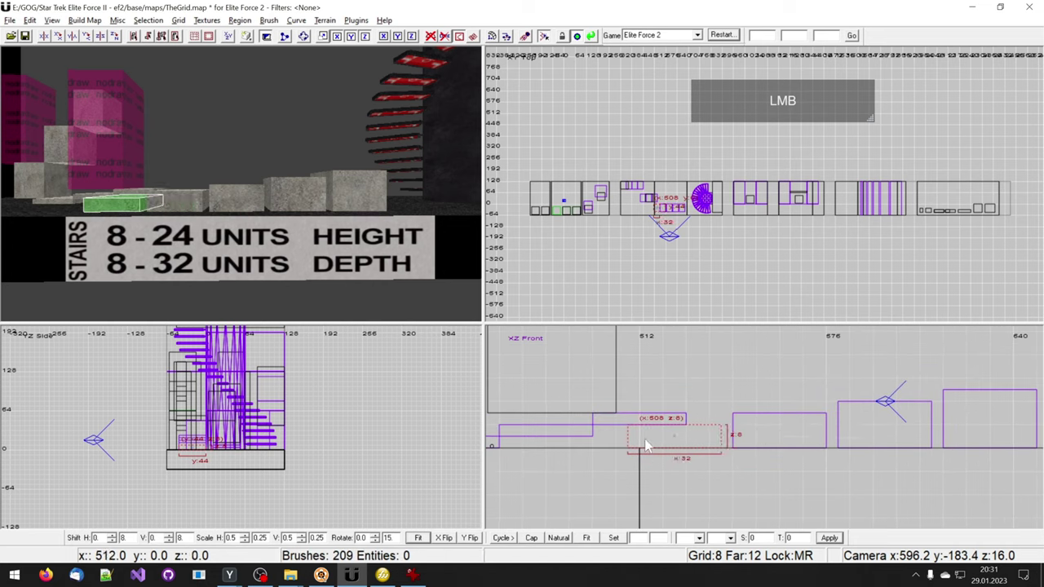
{"action": "right_click_drag", "start_coordinate": [306, 276], "coordinate": [261, 251]}
{"action": "left_click", "coordinate": [215, 212], "text": "shift"}
Shrink the lowest stair block's depth to 8 units in the front view, then stretch it back to 32 units.
{"action": "left_click_drag", "start_coordinate": [802, 426], "coordinate": [625, 449]}
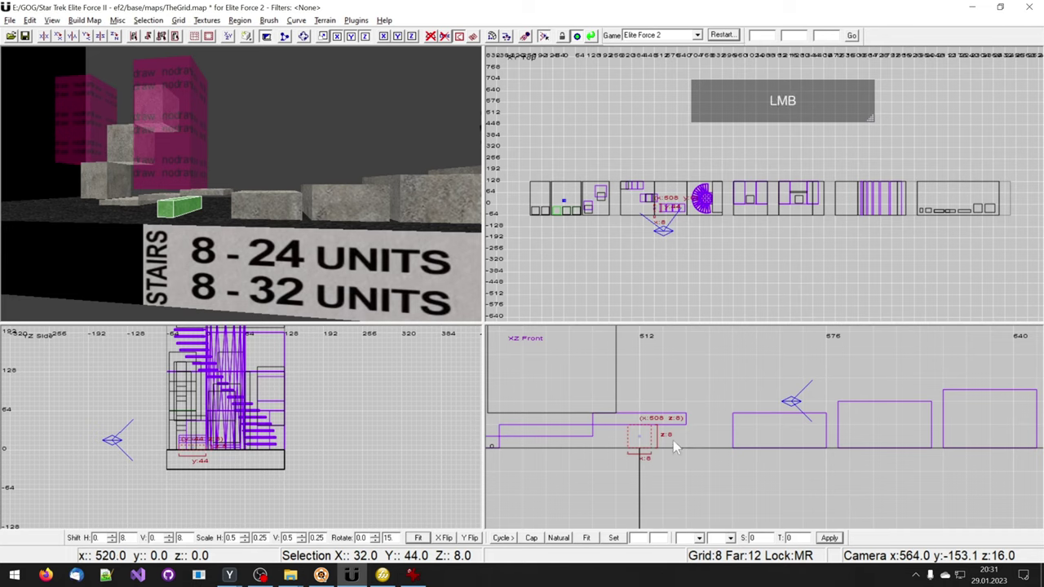
{"action": "left_click_drag", "start_coordinate": [673, 439], "coordinate": [740, 439]}
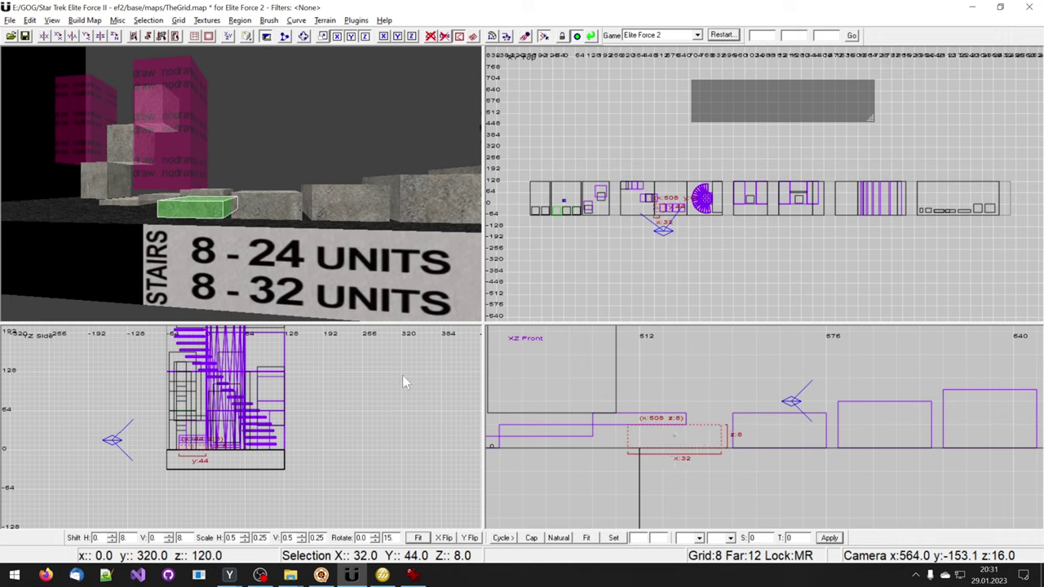
{"action": "right_click_drag", "start_coordinate": [306, 267], "coordinate": [300, 264]}
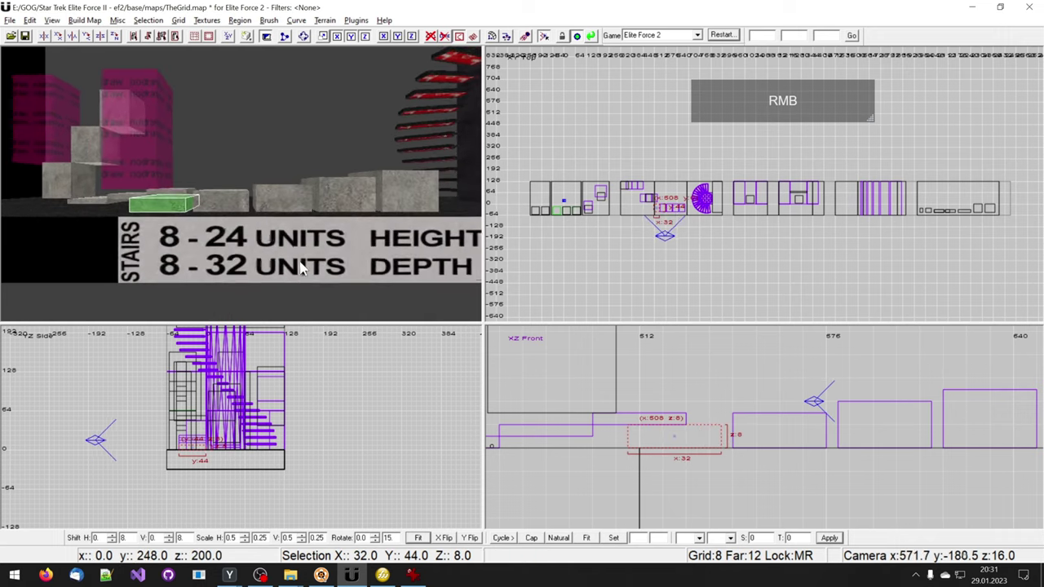
Clear the stair block selection and look over the duct example with its height and width label.
{"action": "key", "text": "Escape"}
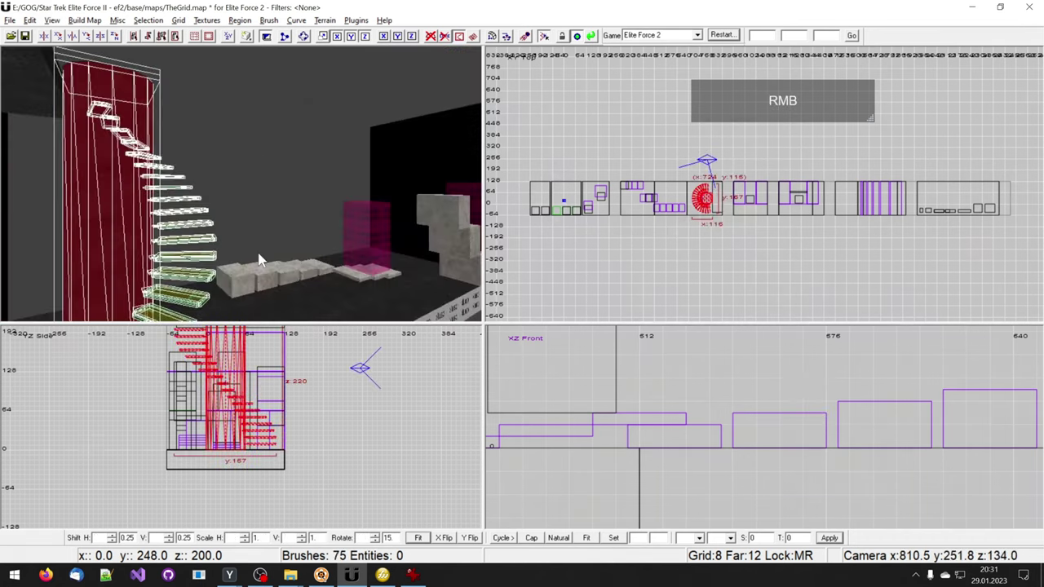
{"action": "mouse_move", "coordinate": [258, 262]}
{"action": "right_mouse_down"}
{"action": "mouse_move", "coordinate": [256, 251]}
{"action": "mouse_move", "coordinate": [285, 250]}
{"action": "mouse_move", "coordinate": [244, 252]}
{"action": "right_mouse_up"}
{"action": "key", "text": "Escape"}
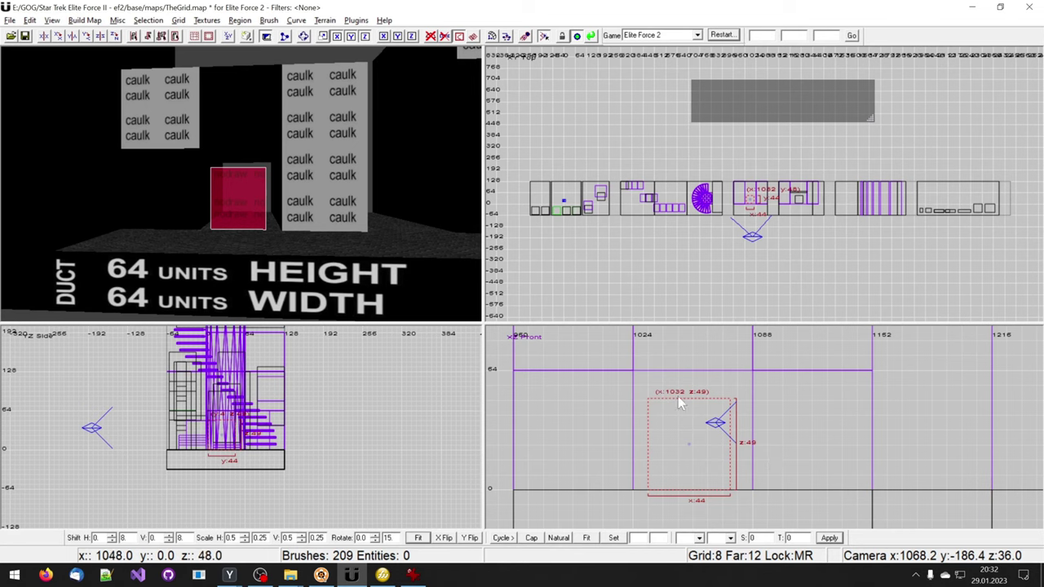
Select the three blocks framing the duct opening to examine their dimensions in the grid views, then clear the selection.
{"action": "key", "text": "Escape"}
{"action": "left_click", "coordinate": [174, 195], "text": "shift"}
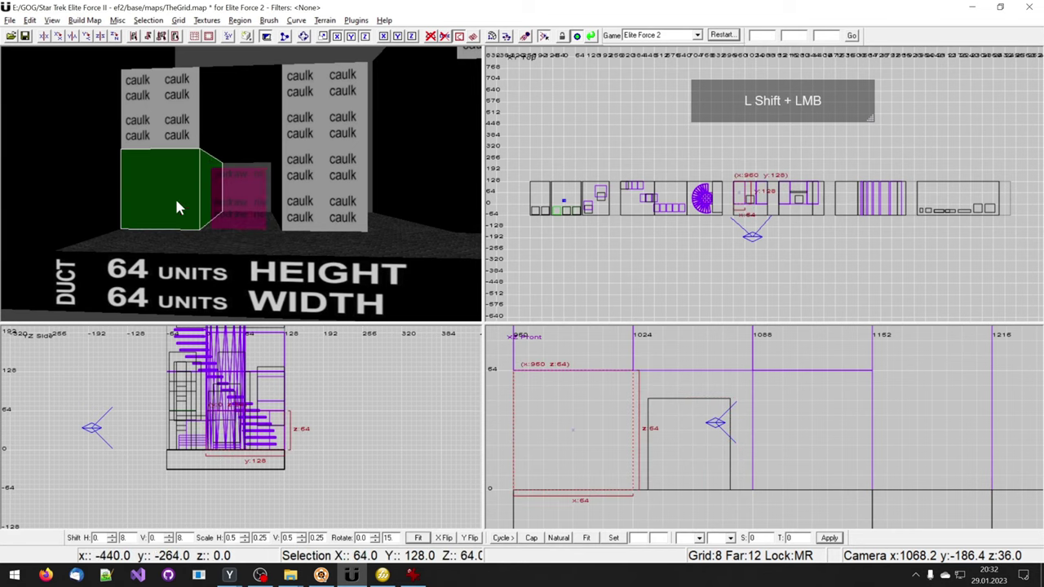
{"action": "left_click", "coordinate": [233, 147], "text": "shift"}
{"action": "left_click", "coordinate": [334, 133], "text": "shift"}
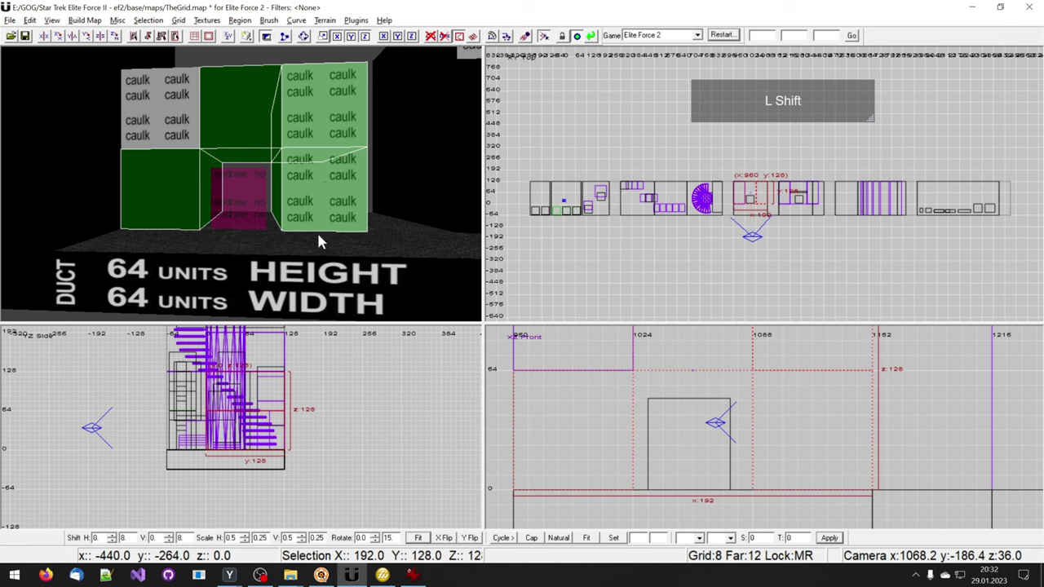
{"action": "right_click_drag", "start_coordinate": [318, 232], "coordinate": [312, 243]}
{"action": "key", "text": "Escape"}
Select the player-sized nodraw brush in the duct, then the block above the opening, and compare their sizes with the duct label.
{"action": "left_click", "coordinate": [275, 216], "text": "shift"}
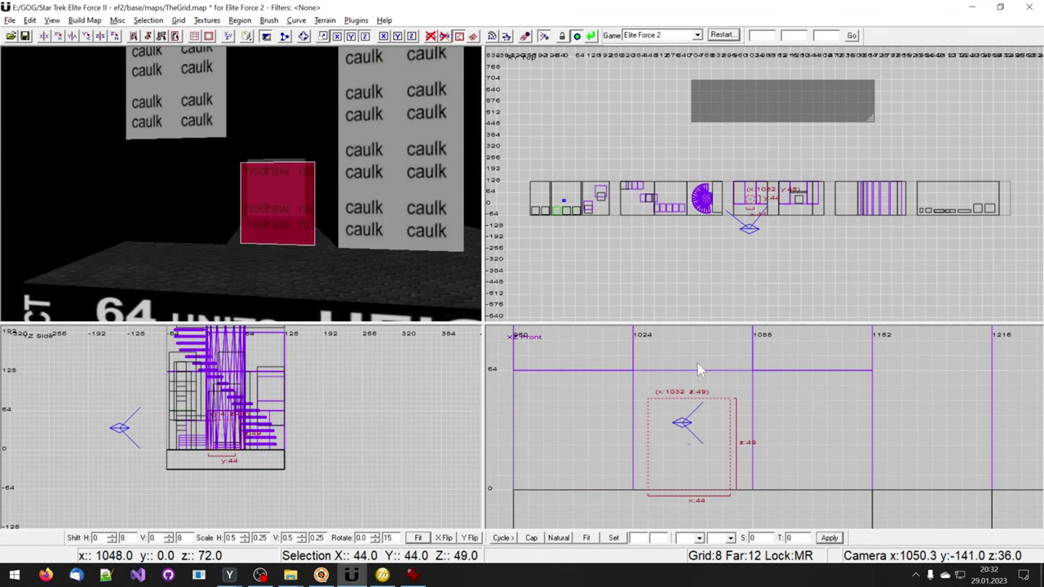
{"action": "key", "text": "Escape"}
{"action": "left_click", "coordinate": [256, 114], "text": "shift"}
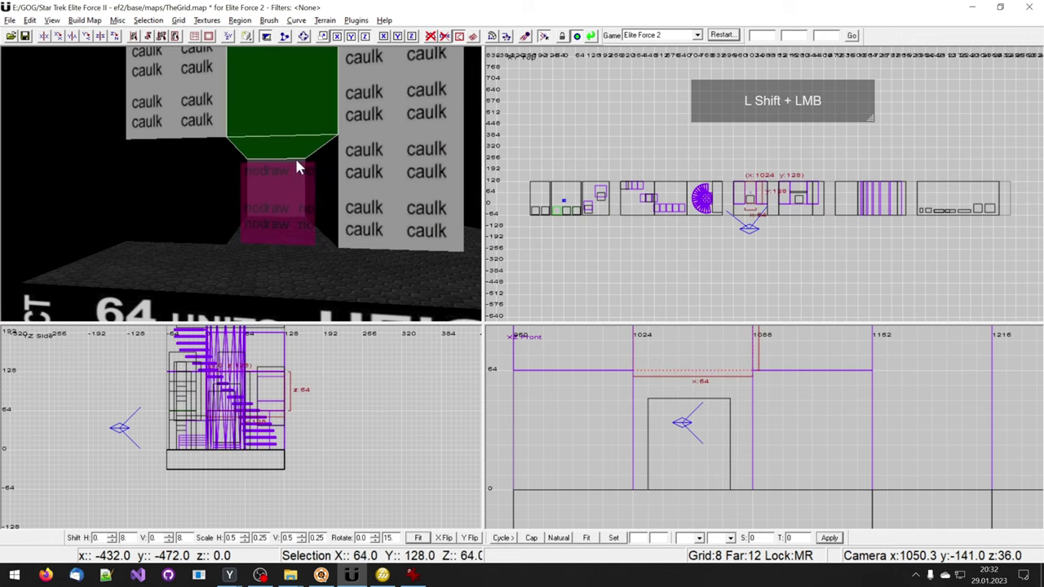
{"action": "mouse_move", "coordinate": [341, 249]}
{"action": "right_mouse_down", "text": "ctrl"}
{"action": "mouse_move", "coordinate": [342, 240]}
{"action": "mouse_move", "coordinate": [338, 253]}
{"action": "right_mouse_up", "text": "ctrl"}
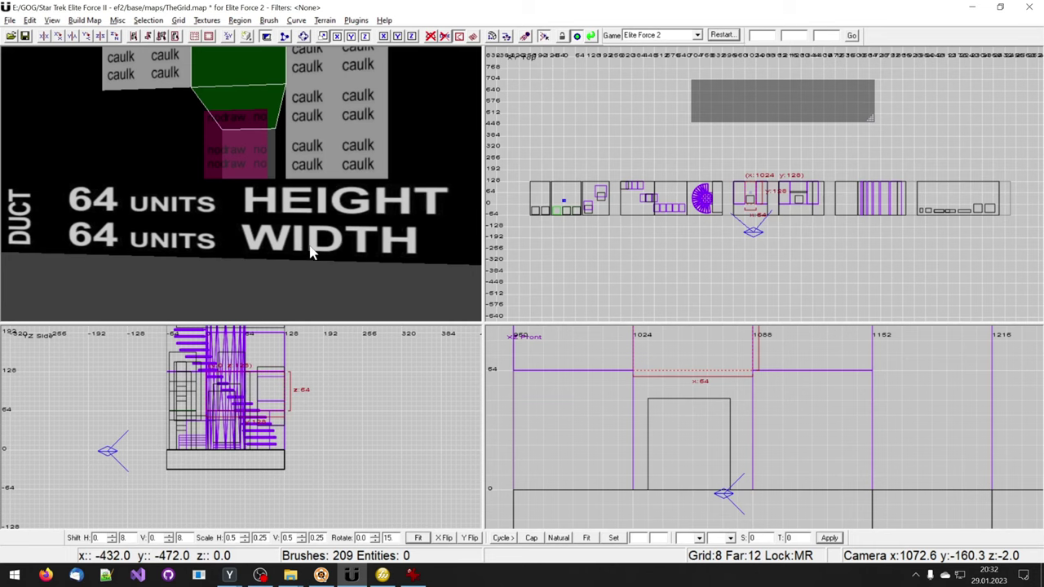
{"action": "right_click_drag", "start_coordinate": [307, 243], "coordinate": [304, 238], "text": "ctrl"}
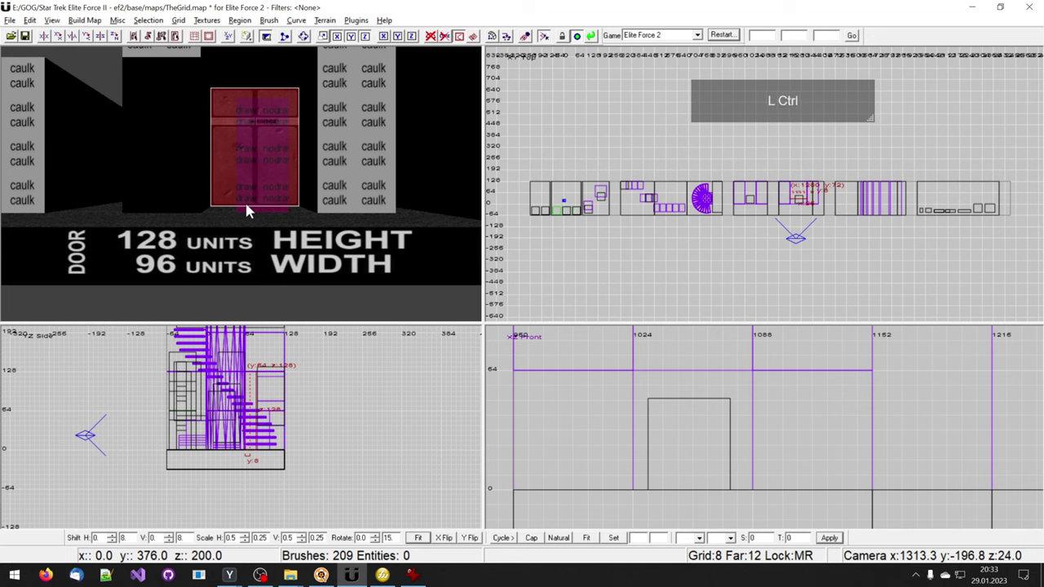
Add the blocks above and beside the door to the selection, examine the doorway's dimensions against its label, and clear the selection.
{"action": "right_click_drag", "start_coordinate": [249, 210], "coordinate": [249, 211], "text": "ctrl"}
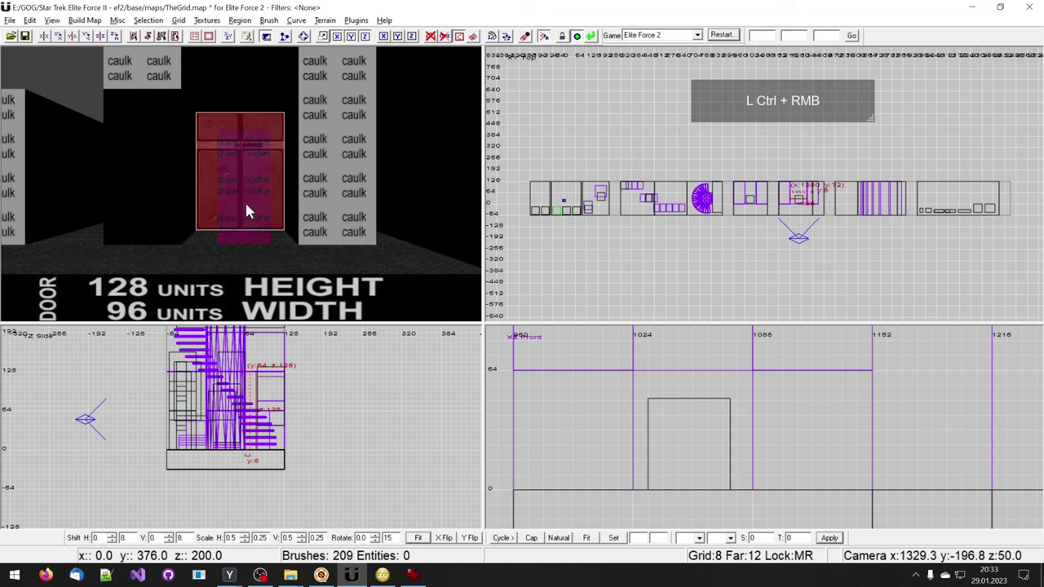
{"action": "left_click", "coordinate": [225, 127], "text": "shift"}
{"action": "left_click", "coordinate": [310, 119], "text": "shift"}
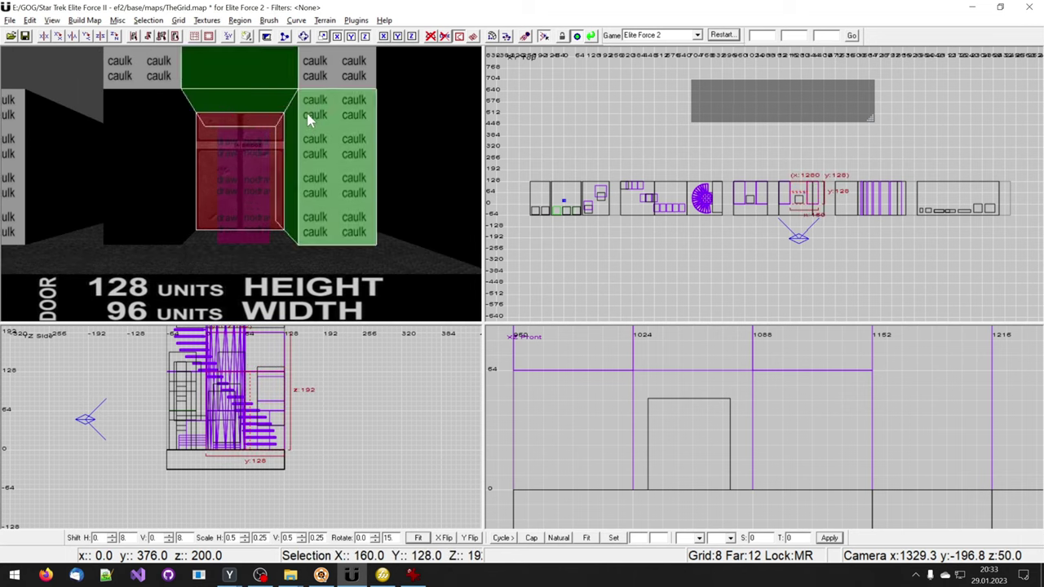
{"action": "right_click_drag", "start_coordinate": [308, 119], "coordinate": [308, 119], "text": "ctrl"}
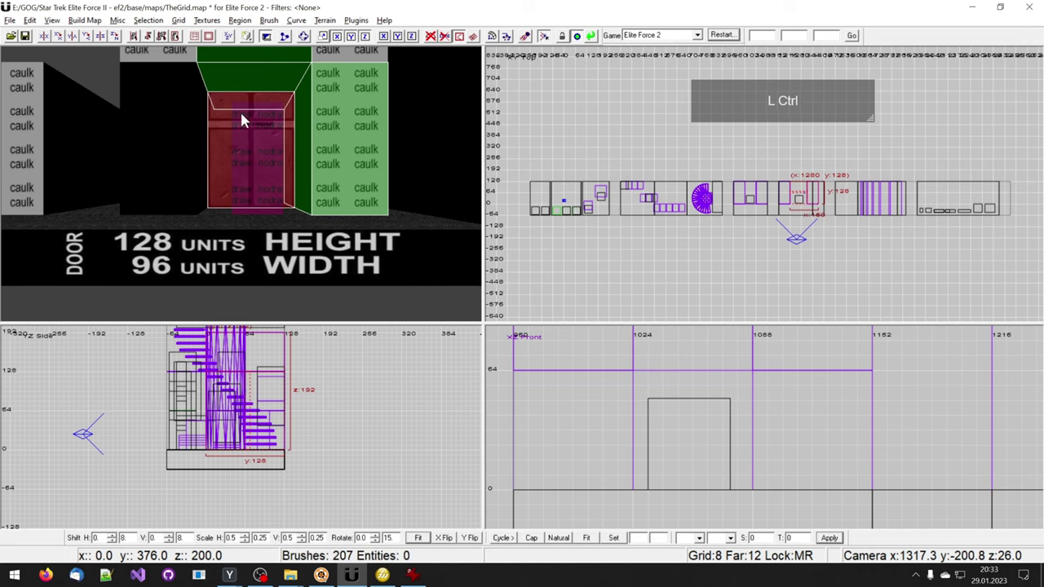
{"action": "right_click_drag", "start_coordinate": [239, 111], "coordinate": [241, 115], "text": "ctrl"}
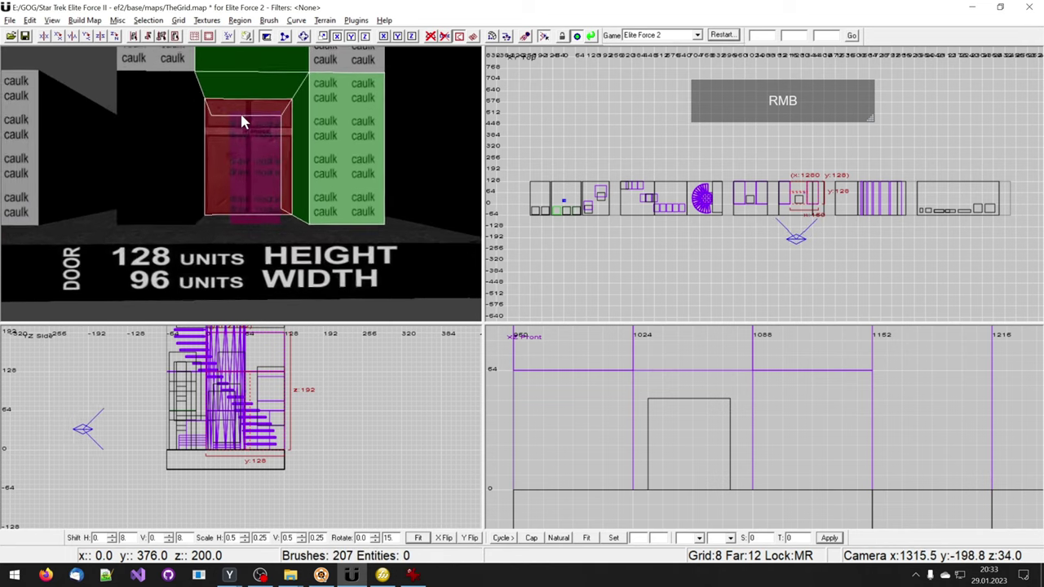
{"action": "key", "text": "Escape"}
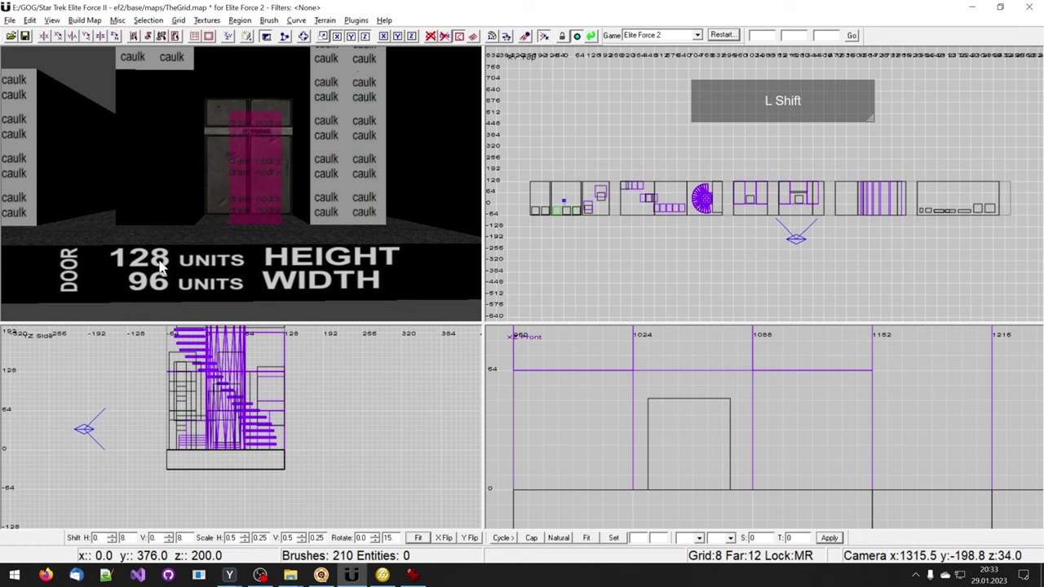
Select the door example's labelled floor block, then only the door brush, to examine their sizes.
{"action": "left_click", "coordinate": [161, 269], "text": "shift"}
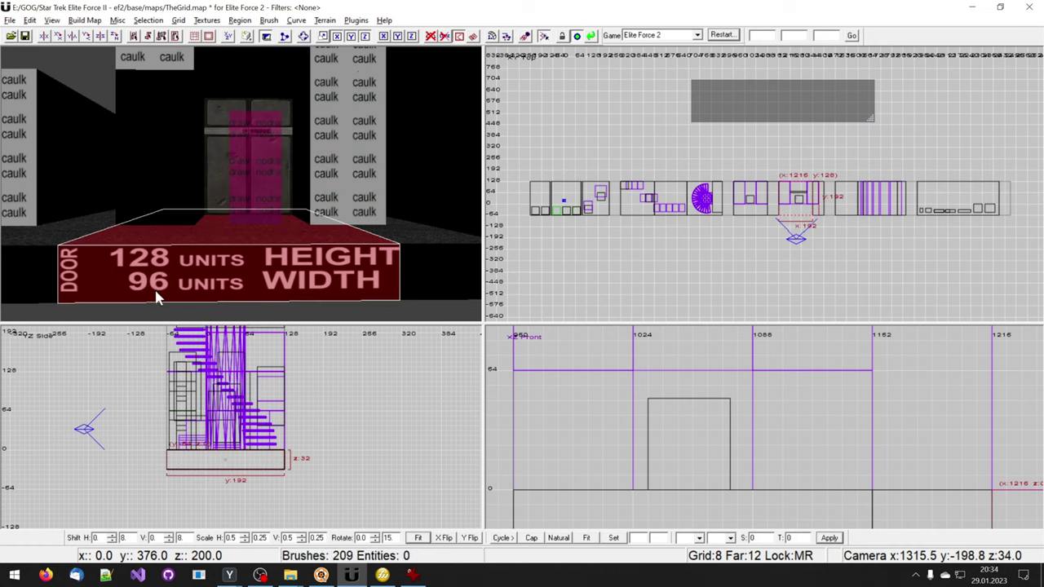
{"action": "key", "text": "Escape"}
{"action": "left_click", "coordinate": [222, 118], "text": "shift"}
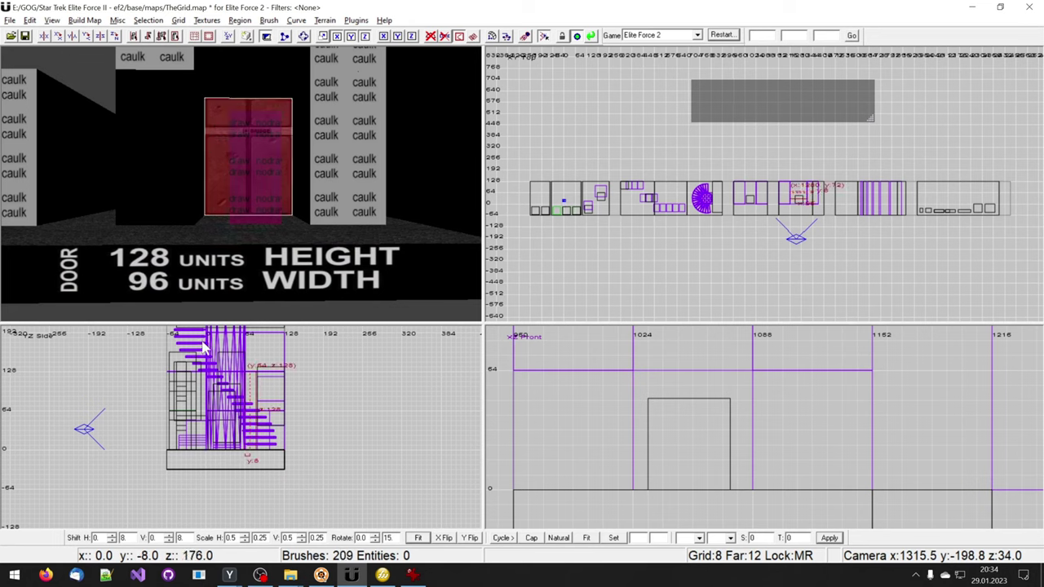
{"action": "right_click", "coordinate": [260, 255]}
{"action": "right_click_drag", "start_coordinate": [259, 255], "coordinate": [270, 185]}
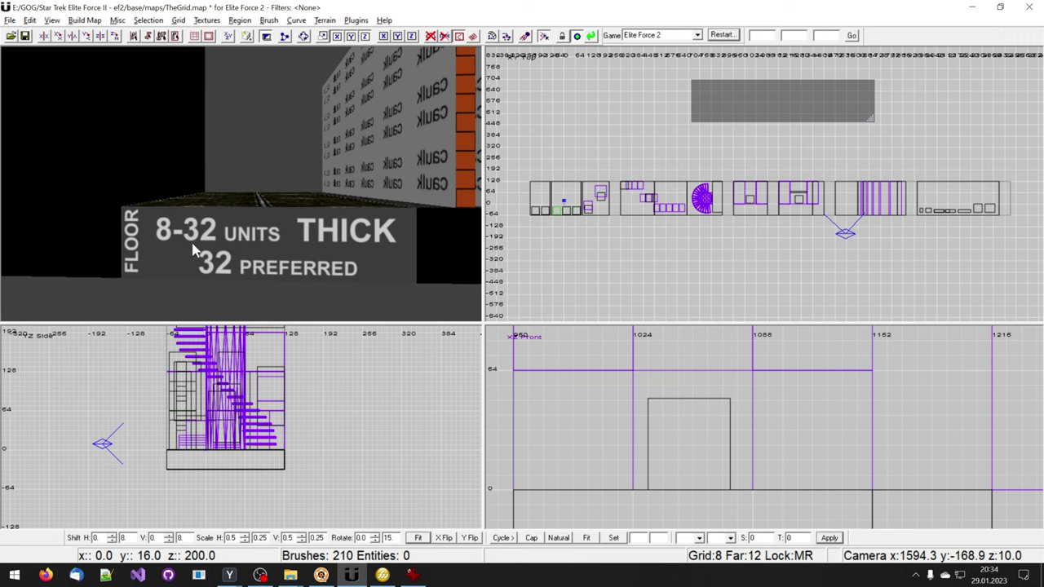
Duplicate the player-sized nodraw brush from the door example and move the copy above the floor example in the front view.
{"action": "right_click_drag", "start_coordinate": [193, 250], "coordinate": [191, 240]}
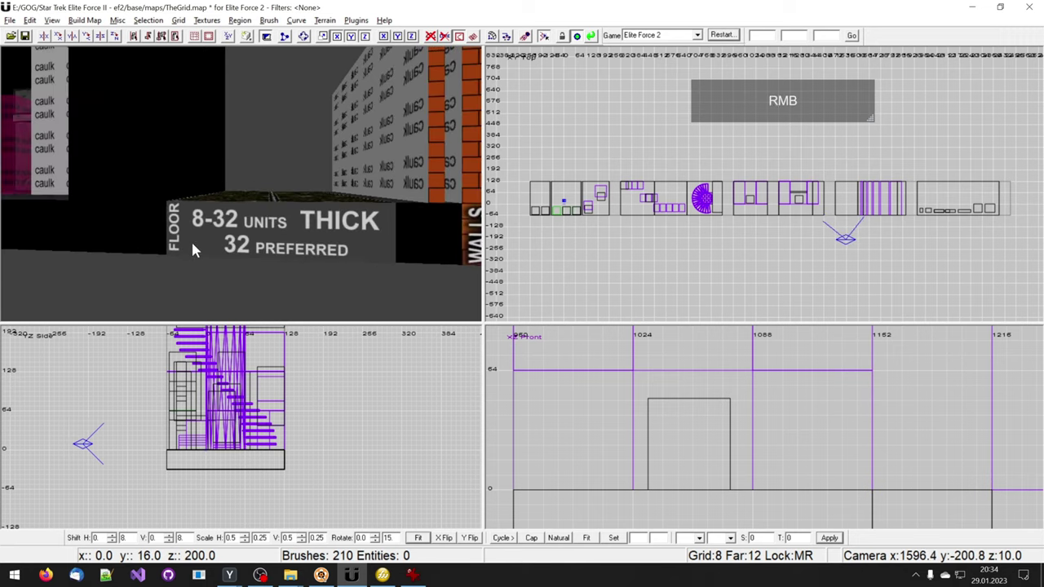
{"action": "left_click", "coordinate": [26, 156], "text": "shift"}
{"action": "scroll", "coordinate": [697, 393], "scroll_direction": "down", "scroll_amount": 6}
{"action": "right_click_drag", "start_coordinate": [697, 393], "coordinate": [589, 392]}
{"action": "right_click_drag", "start_coordinate": [674, 378], "coordinate": [641, 377]}
{"action": "scroll", "coordinate": [674, 378], "scroll_direction": "up", "scroll_amount": 4}
{"action": "key", "text": "space"}
{"action": "scroll", "coordinate": [717, 434], "scroll_direction": "down", "scroll_amount": 3}
{"action": "right_click_drag", "start_coordinate": [717, 434], "coordinate": [629, 446]}
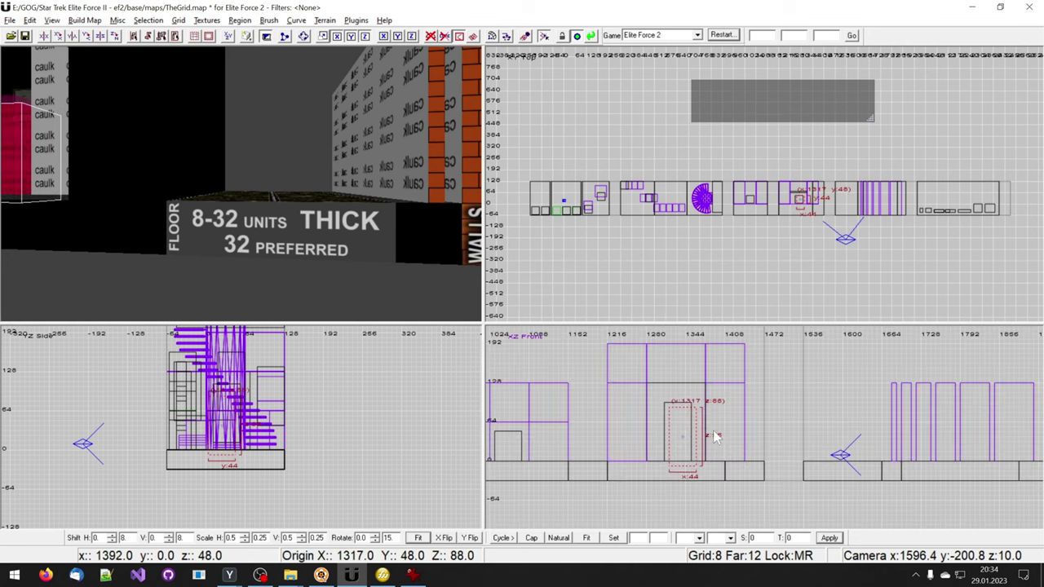
{"action": "left_click_drag", "start_coordinate": [676, 429], "coordinate": [828, 390]}
{"action": "right_click_drag", "start_coordinate": [282, 150], "coordinate": [283, 149]}
{"action": "right_click_drag", "start_coordinate": [844, 405], "coordinate": [742, 379]}
Lower the copied player brush in the front view so that its base rests on the floor block at height 0.
{"action": "scroll", "coordinate": [844, 405], "scroll_direction": "up", "scroll_amount": 3}
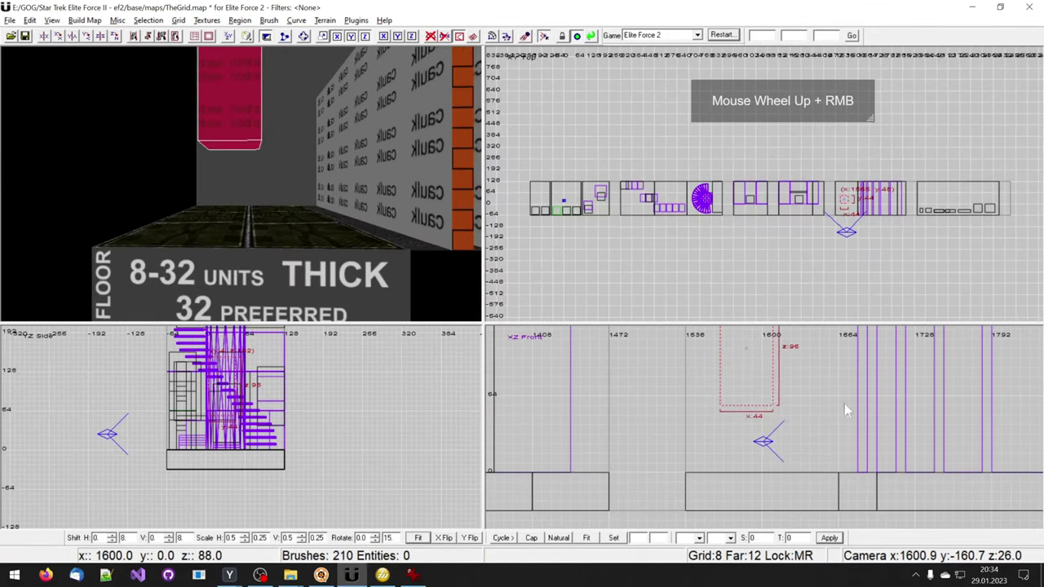
{"action": "left_click_drag", "start_coordinate": [745, 364], "coordinate": [762, 457]}
{"action": "right_click_drag", "start_coordinate": [762, 457], "coordinate": [762, 457]}
{"action": "scroll", "coordinate": [762, 457], "scroll_direction": "up", "scroll_amount": 2}
{"action": "scroll", "coordinate": [698, 373], "scroll_direction": "up", "scroll_amount": 3}
{"action": "left_click_drag", "start_coordinate": [685, 369], "coordinate": [687, 421]}
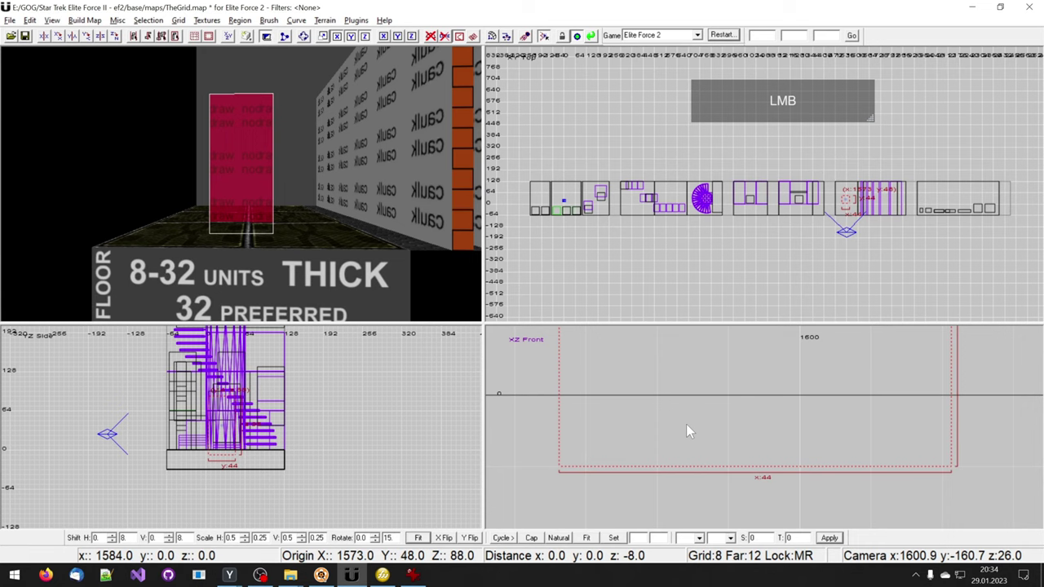
{"action": "left_click_drag", "start_coordinate": [687, 423], "coordinate": [683, 385]}
{"action": "right_click_drag", "start_coordinate": [147, 282], "coordinate": [210, 279]}
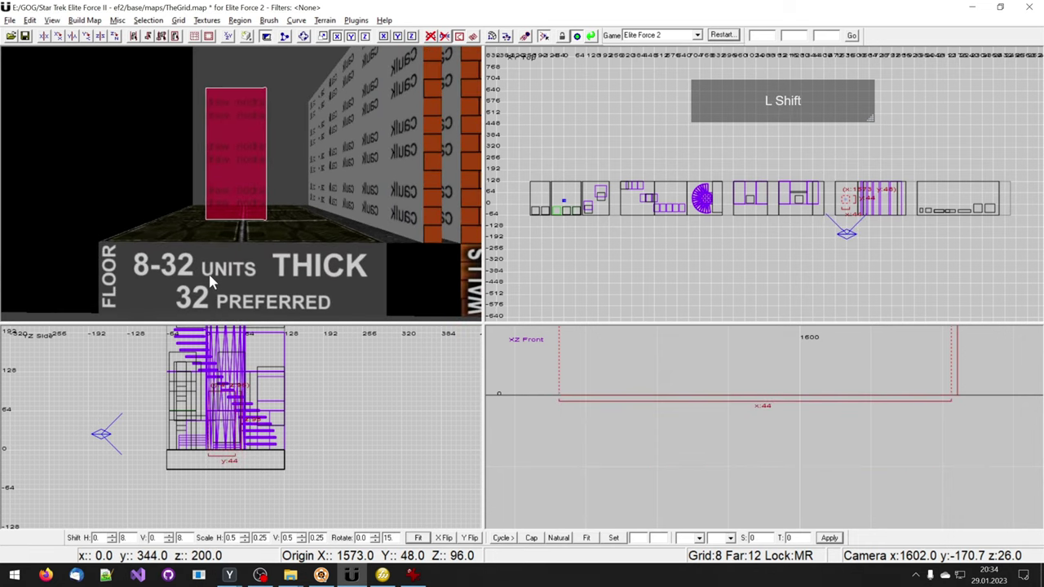
Deselect the player brush and select the labelled floor block to examine its thickness.
{"action": "key", "text": "Escape"}
{"action": "left_click", "coordinate": [206, 274], "text": "shift"}
{"action": "right_click_drag", "start_coordinate": [206, 274], "coordinate": [218, 287]}
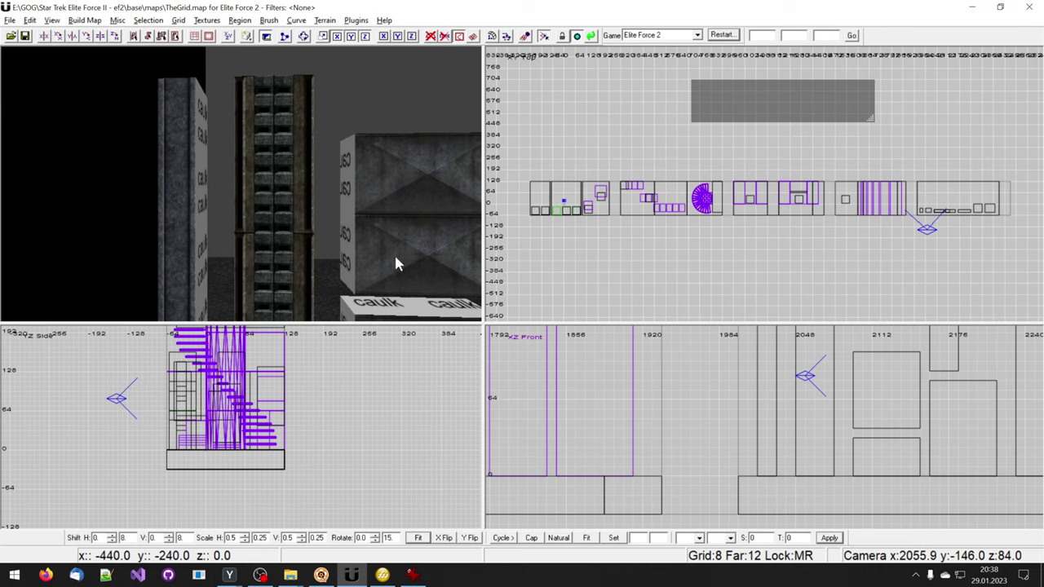
Select the front face of the dark panelled block below the hanging column, fit its texture to the face, and clear the selection.
{"action": "mouse_move", "coordinate": [372, 247]}
{"action": "right_mouse_down"}
{"action": "mouse_move", "coordinate": [268, 241]}
{"action": "mouse_move", "coordinate": [281, 238]}
{"action": "mouse_move", "coordinate": [269, 185]}
{"action": "mouse_move", "coordinate": [292, 214]}
{"action": "mouse_move", "coordinate": [289, 237]}
{"action": "right_mouse_up"}
{"action": "left_click", "coordinate": [270, 183], "text": "shift"}
{"action": "key", "text": "Escape"}
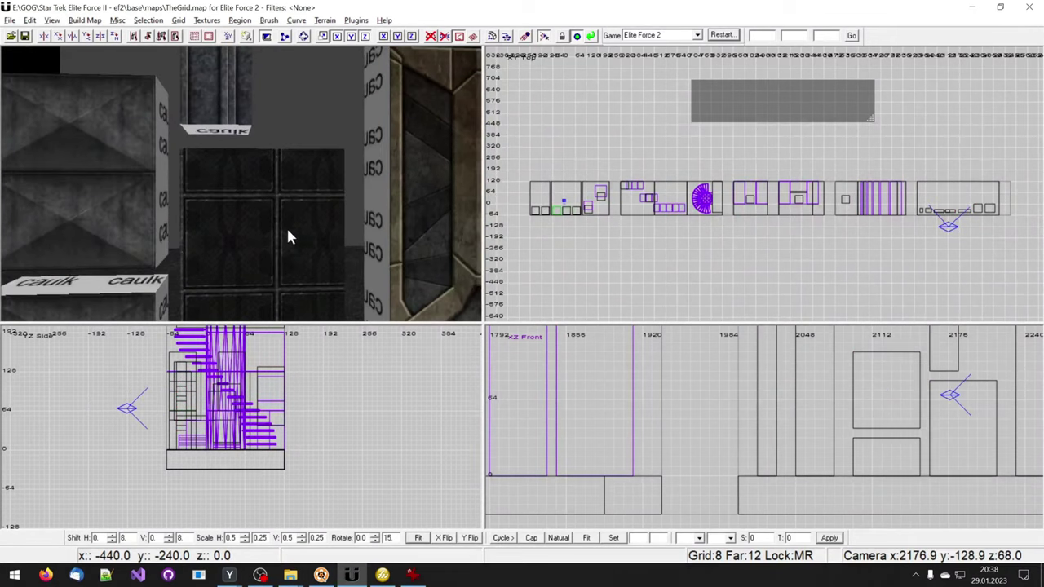
{"action": "left_click", "coordinate": [287, 231], "text": "shift"}
{"action": "right_click_drag", "start_coordinate": [289, 242], "coordinate": [289, 242]}
{"action": "key", "text": "Escape"}
{"action": "left_click", "coordinate": [289, 236], "text": "ctrl+shift"}
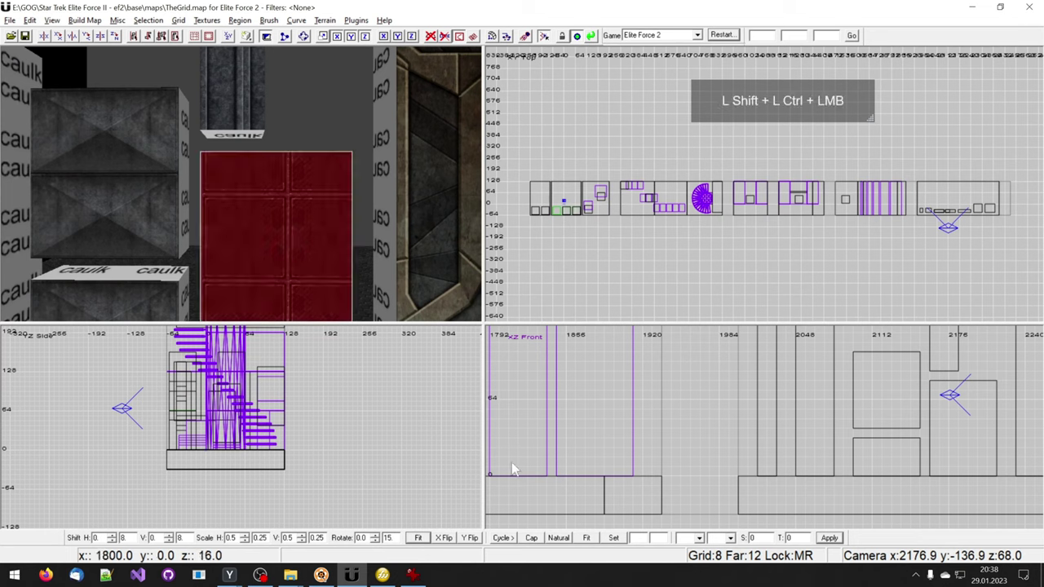
{"action": "left_click", "coordinate": [419, 540]}
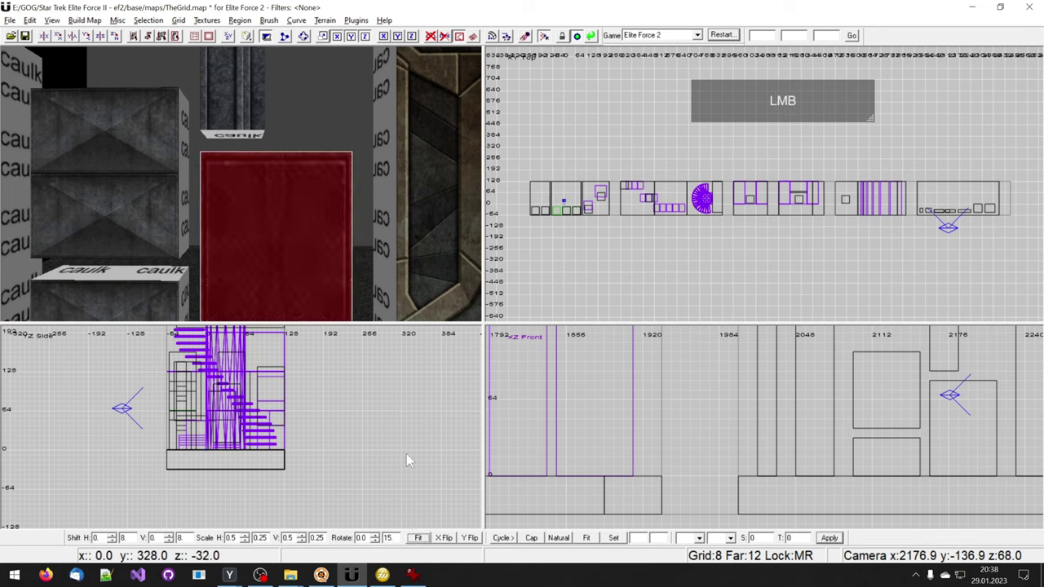
{"action": "right_click_drag", "start_coordinate": [313, 231], "coordinate": [315, 243]}
{"action": "key", "text": "Escape"}
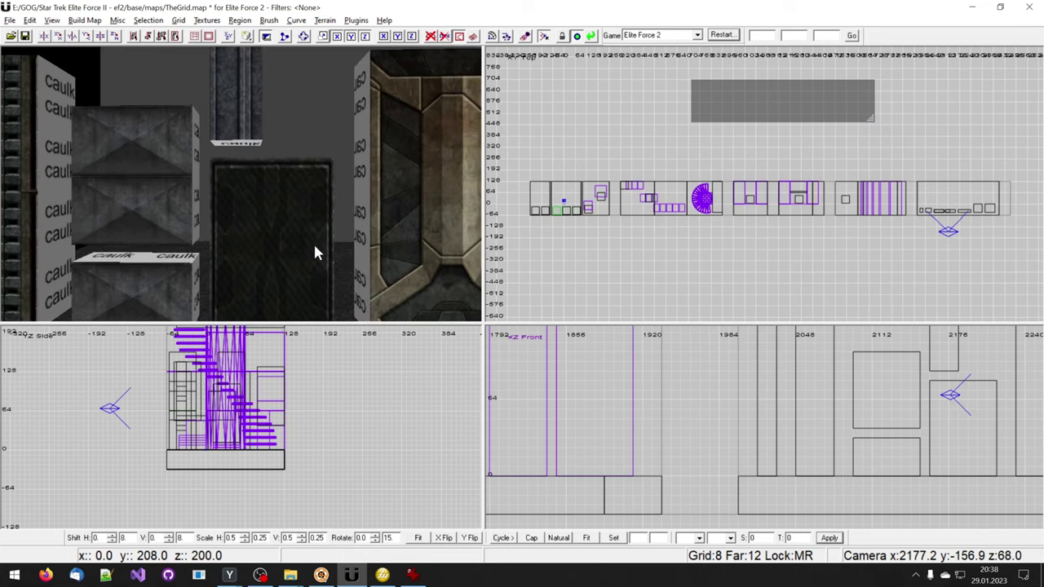
Select the outermost crate at the far end of the texture examples and reduce its height to 48 units in the front view.
{"action": "mouse_move", "coordinate": [322, 237]}
{"action": "right_mouse_down"}
{"action": "mouse_move", "coordinate": [299, 214]}
{"action": "mouse_move", "coordinate": [314, 224]}
{"action": "right_mouse_up"}
{"action": "key", "text": "Escape"}
{"action": "left_click", "coordinate": [320, 233], "text": "shift"}
{"action": "scroll", "coordinate": [681, 427], "scroll_direction": "down", "scroll_amount": 2}
{"action": "right_click_drag", "start_coordinate": [681, 426], "coordinate": [265, 451]}
{"action": "scroll", "coordinate": [665, 457], "scroll_direction": "up", "scroll_amount": 2}
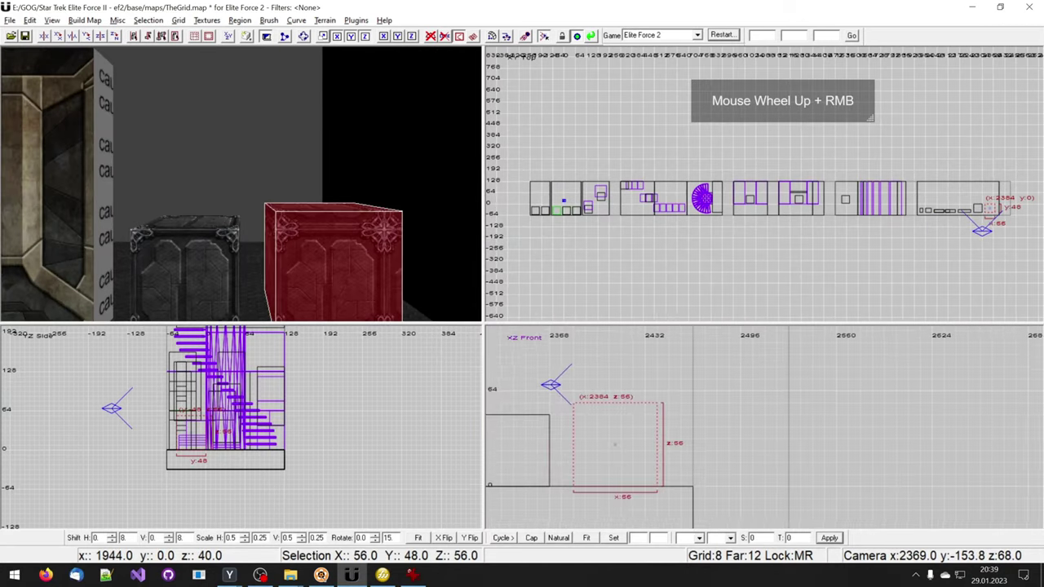
{"action": "left_click", "coordinate": [629, 349]}
{"action": "left_click_drag", "start_coordinate": [629, 348], "coordinate": [640, 374]}
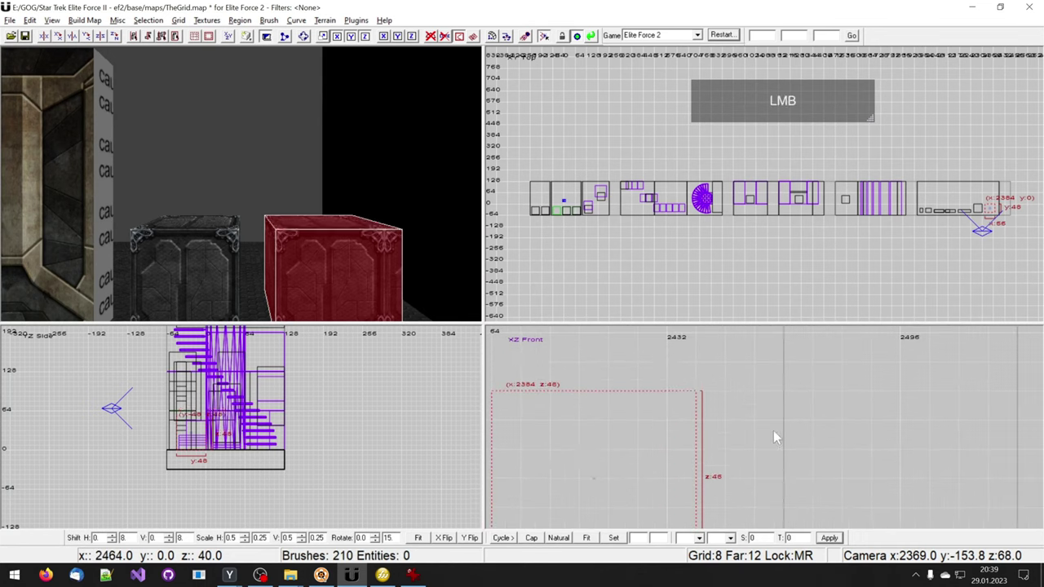
Narrow the selected crate to a width of 48 units in the front view and check its texture in the camera view.
{"action": "mouse_move", "coordinate": [773, 431]}
{"action": "left_mouse_down"}
{"action": "mouse_move", "coordinate": [761, 430]}
{"action": "mouse_move", "coordinate": [786, 429]}
{"action": "left_mouse_up"}
{"action": "right_click_drag", "start_coordinate": [787, 429], "coordinate": [703, 395]}
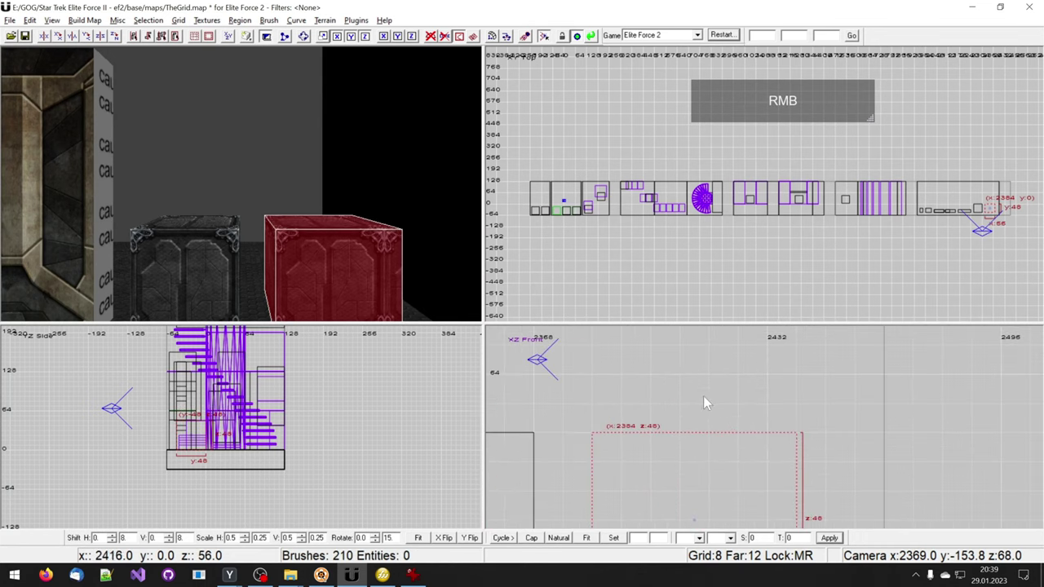
{"action": "left_click_drag", "start_coordinate": [703, 396], "coordinate": [678, 397]}
{"action": "left_click_drag", "start_coordinate": [802, 443], "coordinate": [802, 463]}
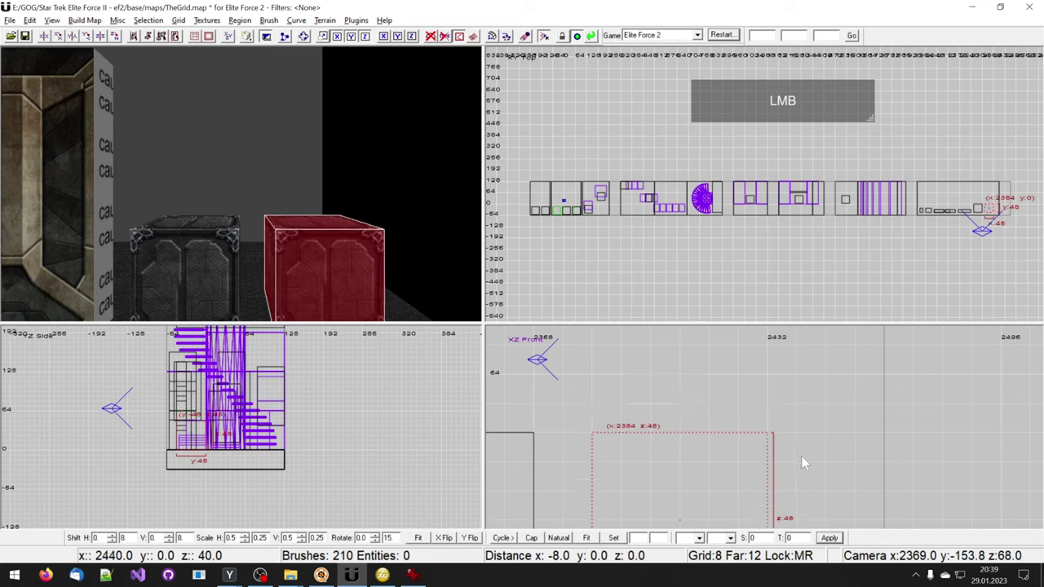
{"action": "right_click_drag", "start_coordinate": [414, 259], "coordinate": [408, 262]}
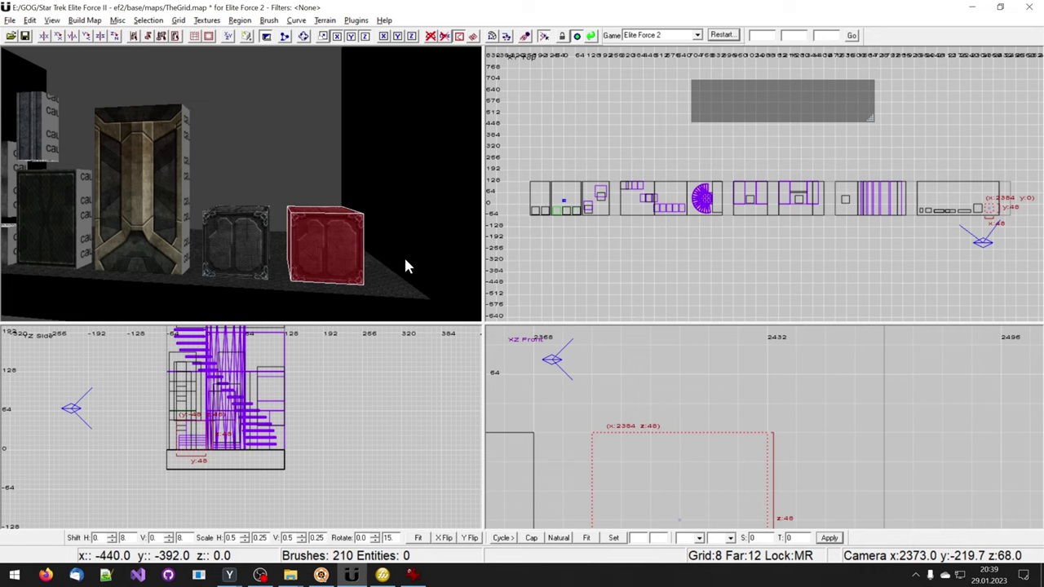
{"action": "key", "text": "Scroll_Lock"}
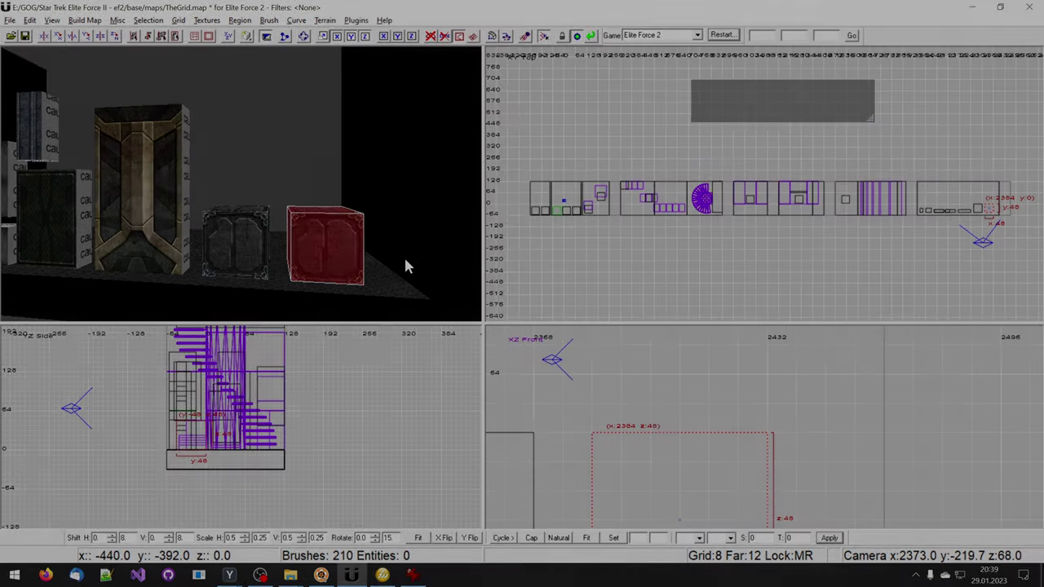